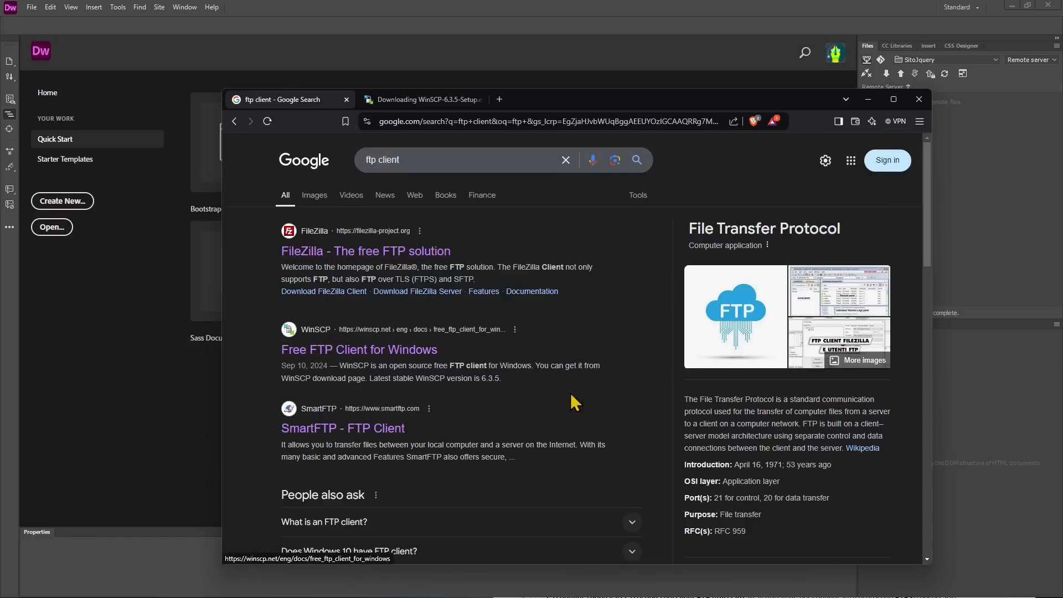
# - Look through the Google results for FTP client programs
pyautogui.scroll(-3, 573, 400)
pyautogui.scroll(-7, 432, 337)
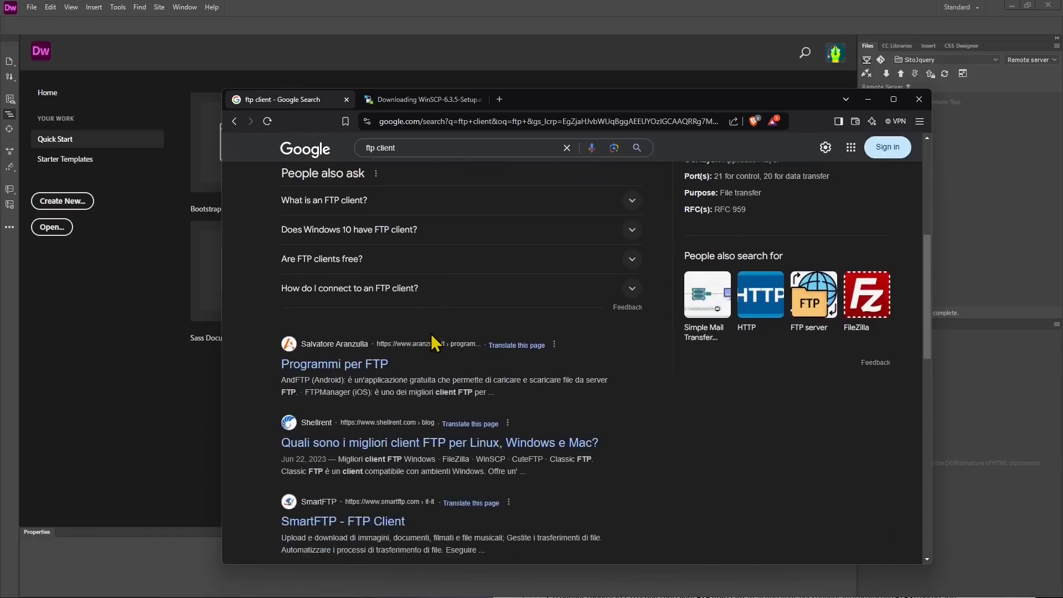
pyautogui.scroll(10, 344, 428)
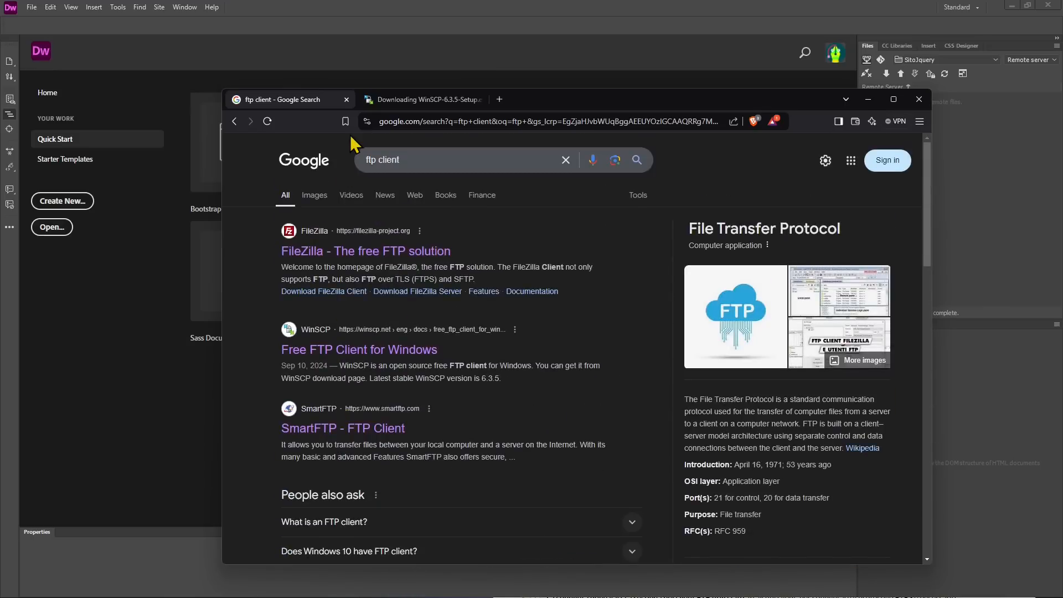
pyautogui.moveTo(550, 99); pyautogui.dragTo(527, 104)
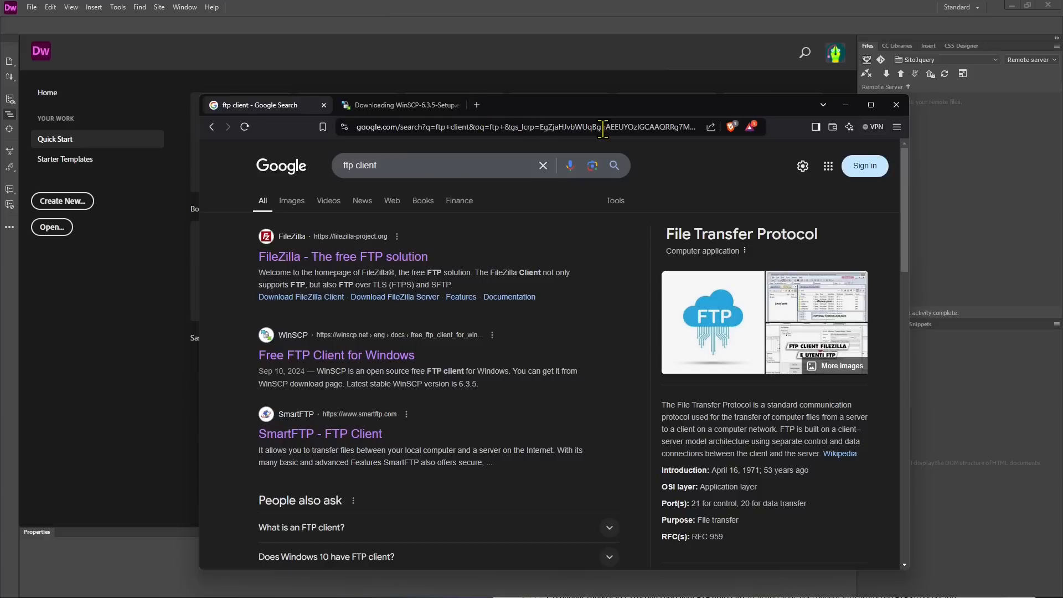
# - Duplicate the "ftp client" search tab and return to the original one
pyautogui.rightClick(292, 107)
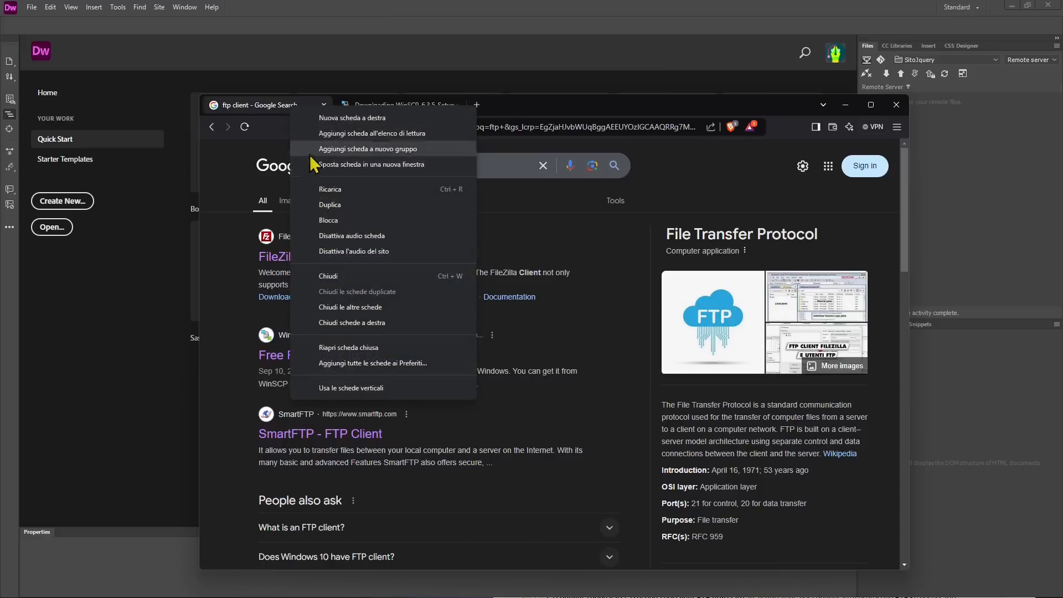
pyautogui.click(330, 205)
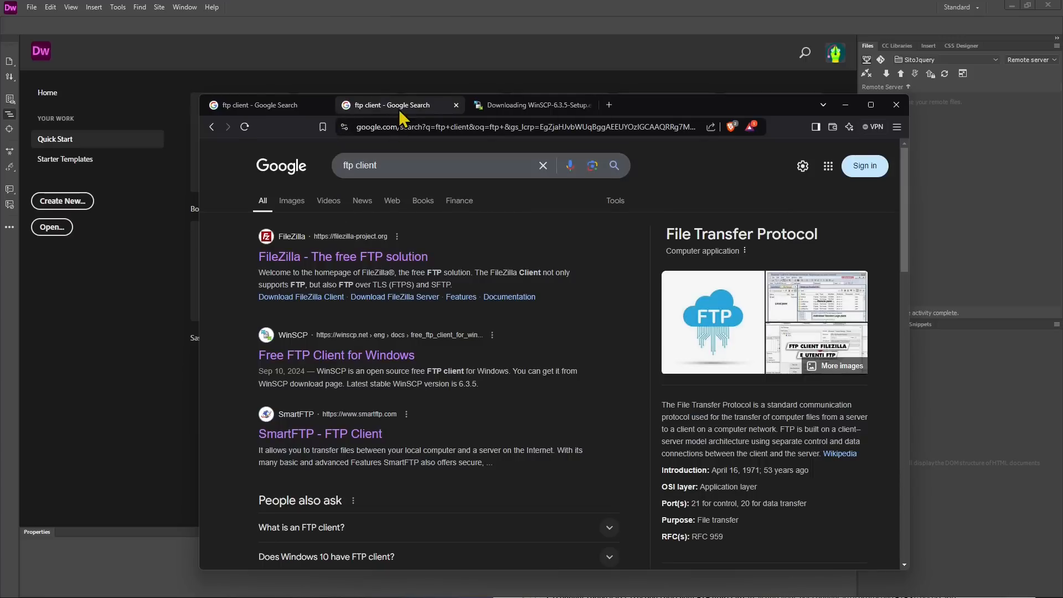
pyautogui.click(254, 105)
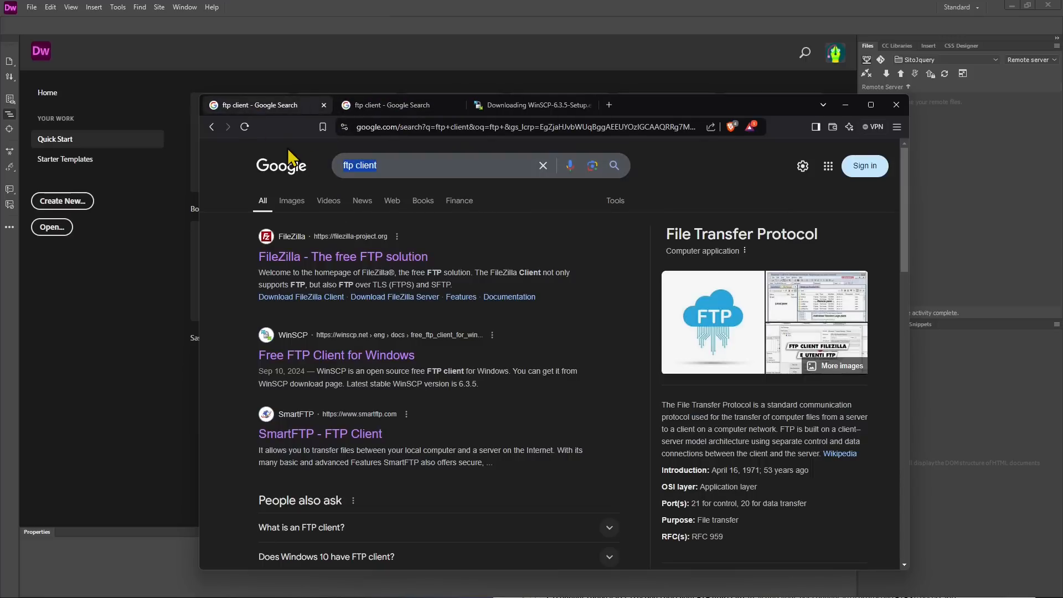
# - Search Google for "ftp configure hosting provider"
pyautogui.write('ftp configure')
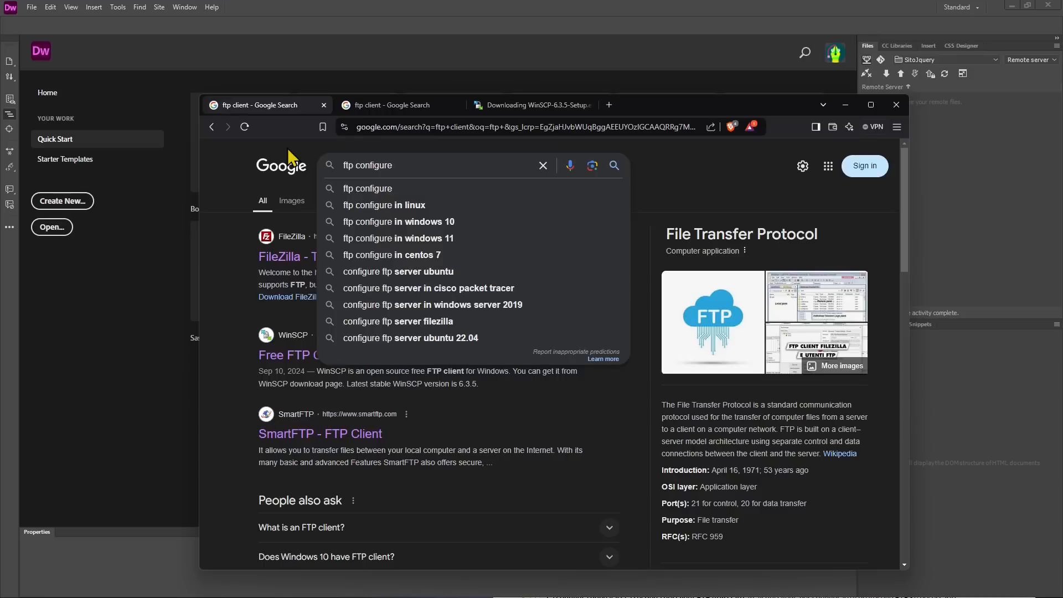
pyautogui.write(' hose')
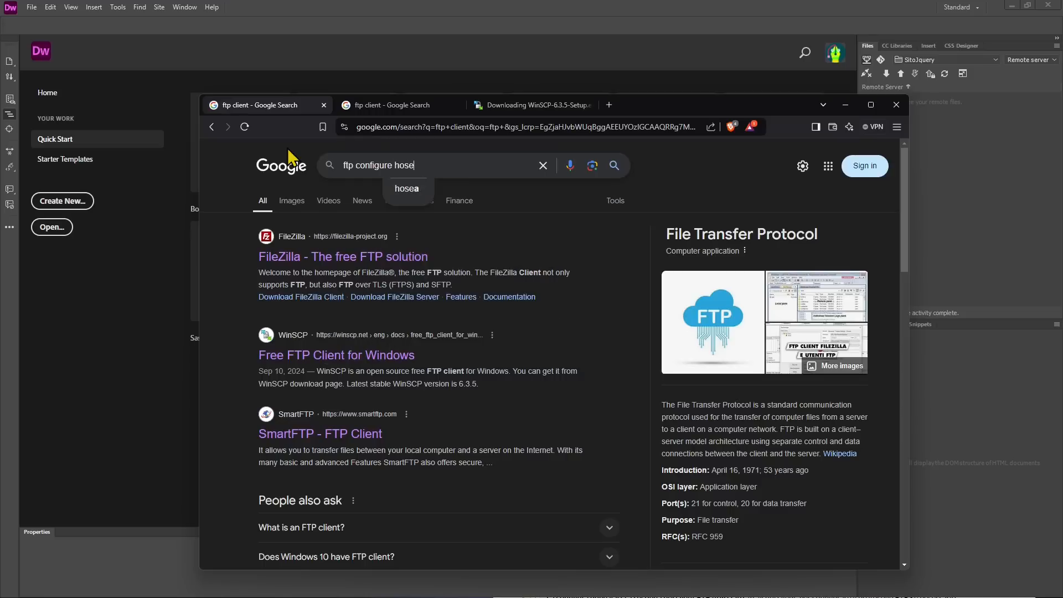
pyautogui.press('BackSpace')
pyautogui.write('ting')
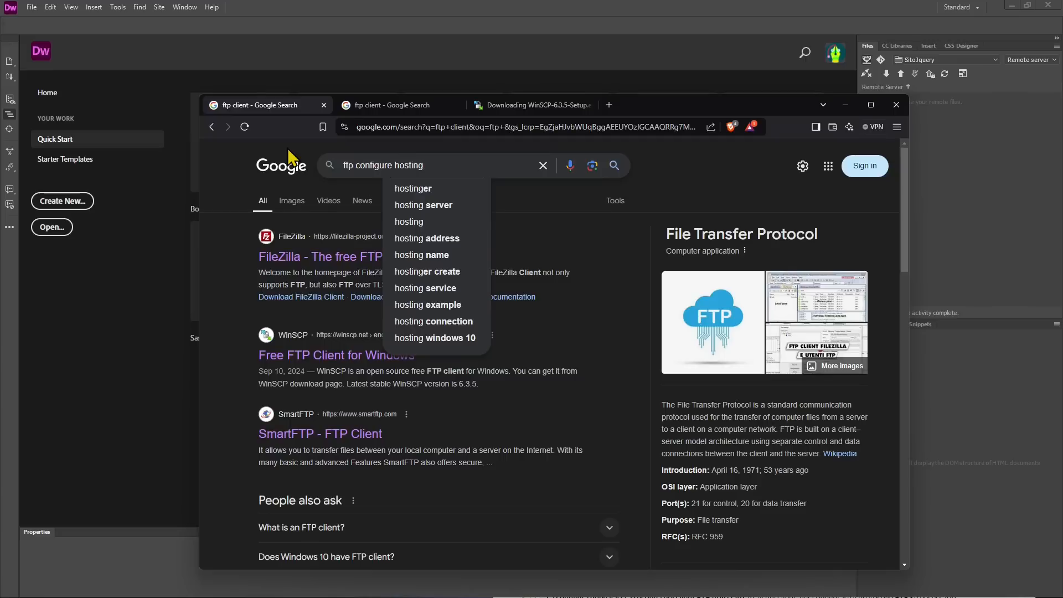
pyautogui.write(' provdi')
pyautogui.write('e')
pyautogui.press('BackSpace')
pyautogui.press('BackSpace')
pyautogui.press('BackSpace')
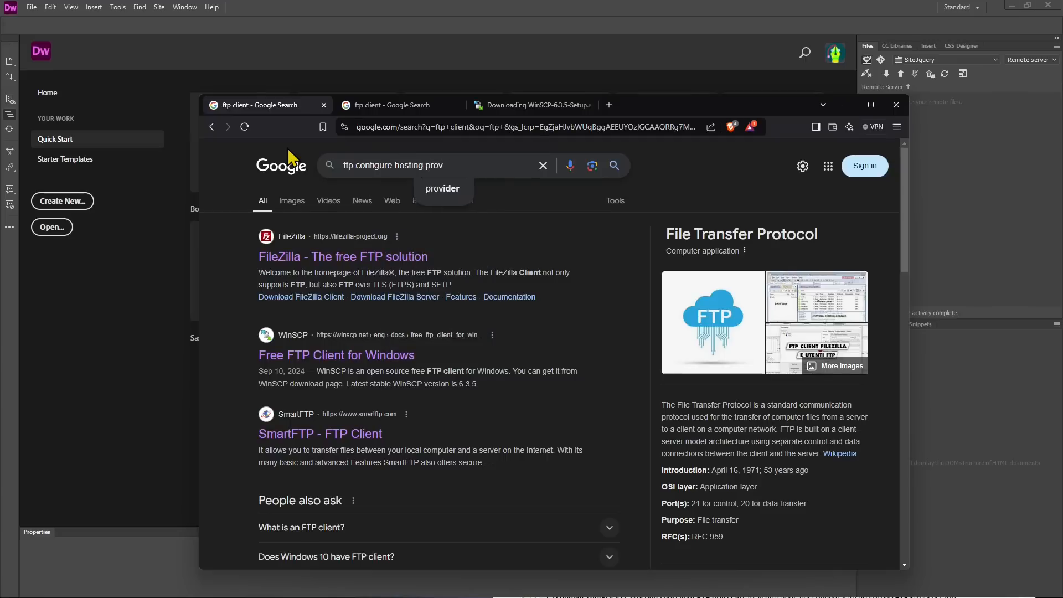
pyautogui.write('ider')
pyautogui.press('Return')
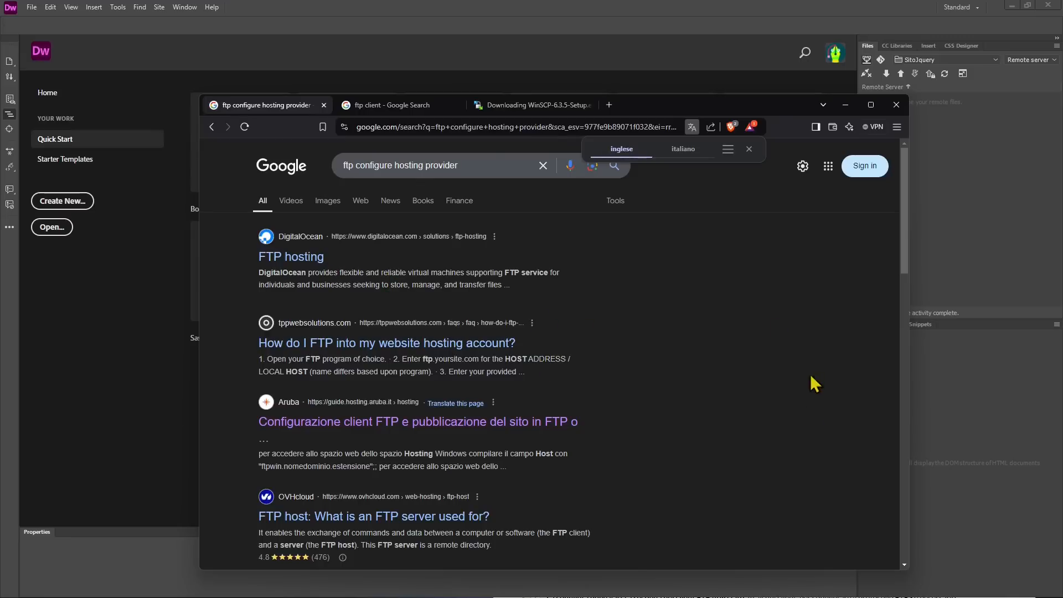
# - Open Aruba's FTP client configuration guide in a new tab and place that tab after the WinSCP download tab
pyautogui.scroll(-2, 737, 365)
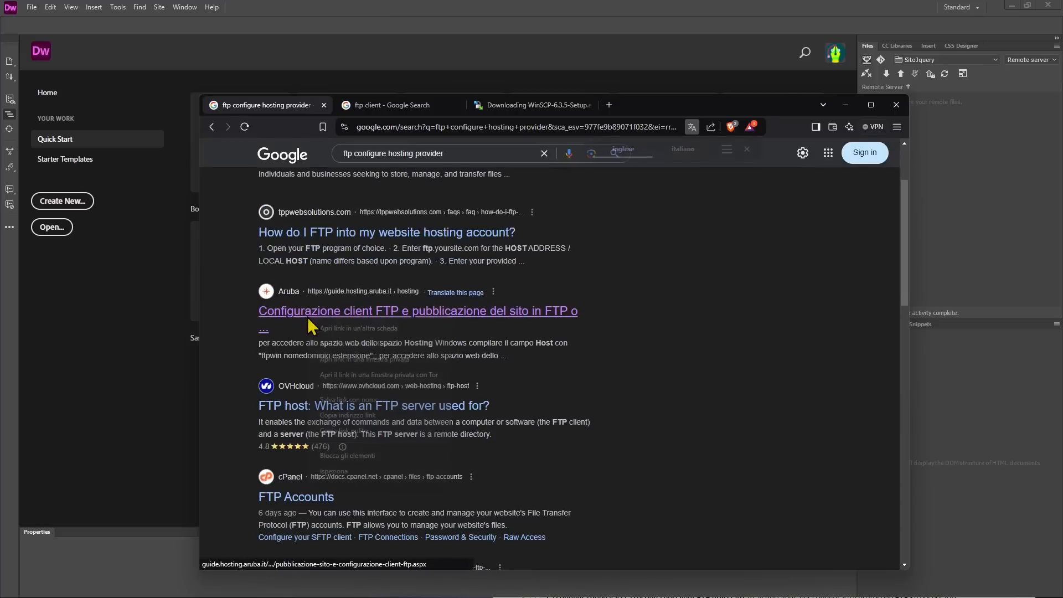
pyautogui.rightClick(306, 322)
pyautogui.click(367, 327)
pyautogui.click(646, 106)
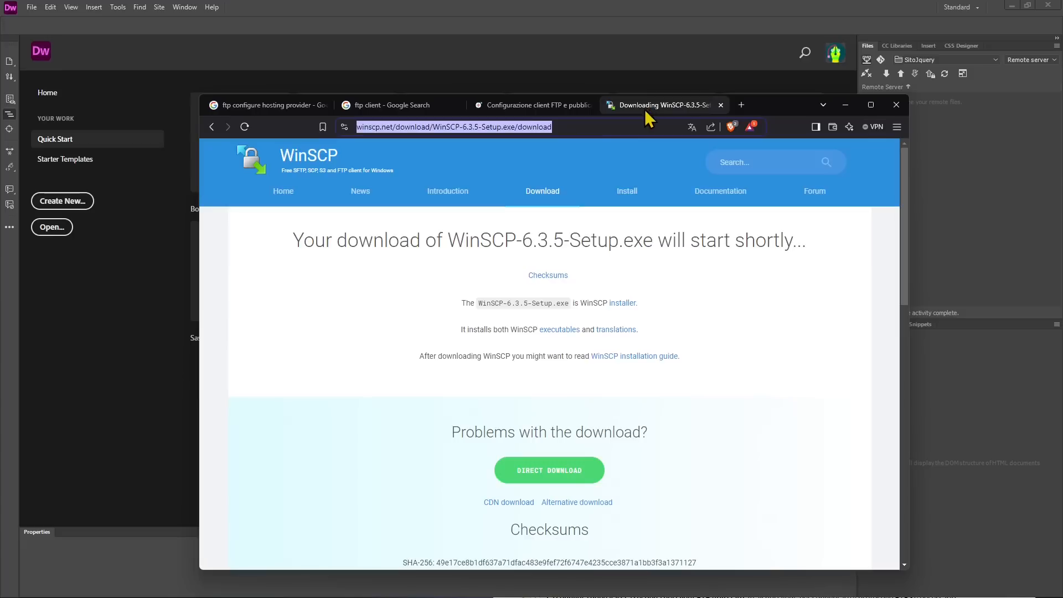
pyautogui.click(531, 106)
pyautogui.moveTo(529, 105); pyautogui.dragTo(664, 106)
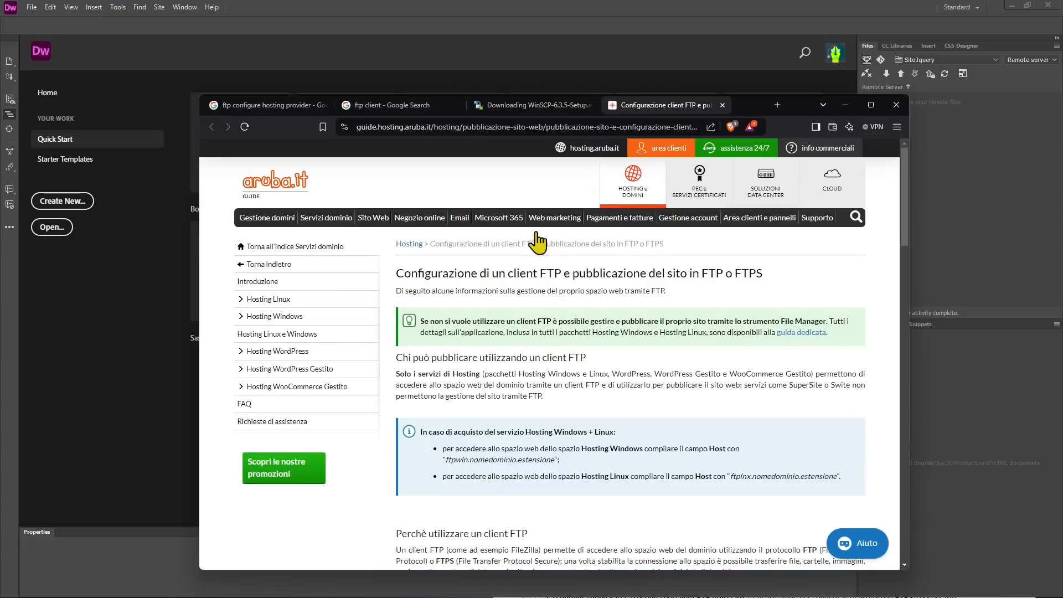
# - Expand the Aruba guide's section on configuring the secure FTPS protocol and read its instructions
pyautogui.scroll(-5, 521, 271)
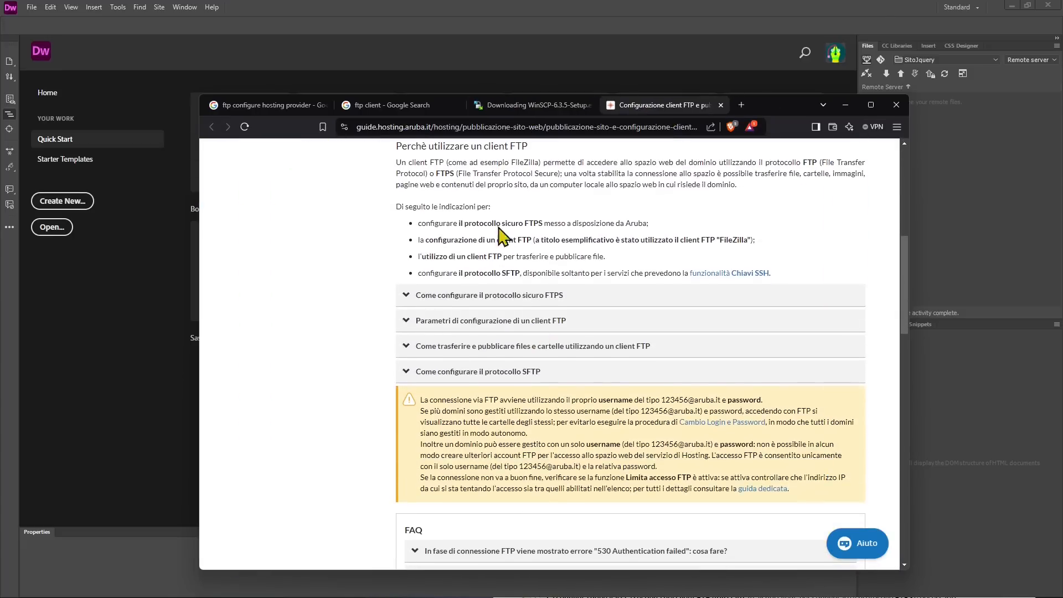
pyautogui.click(554, 302)
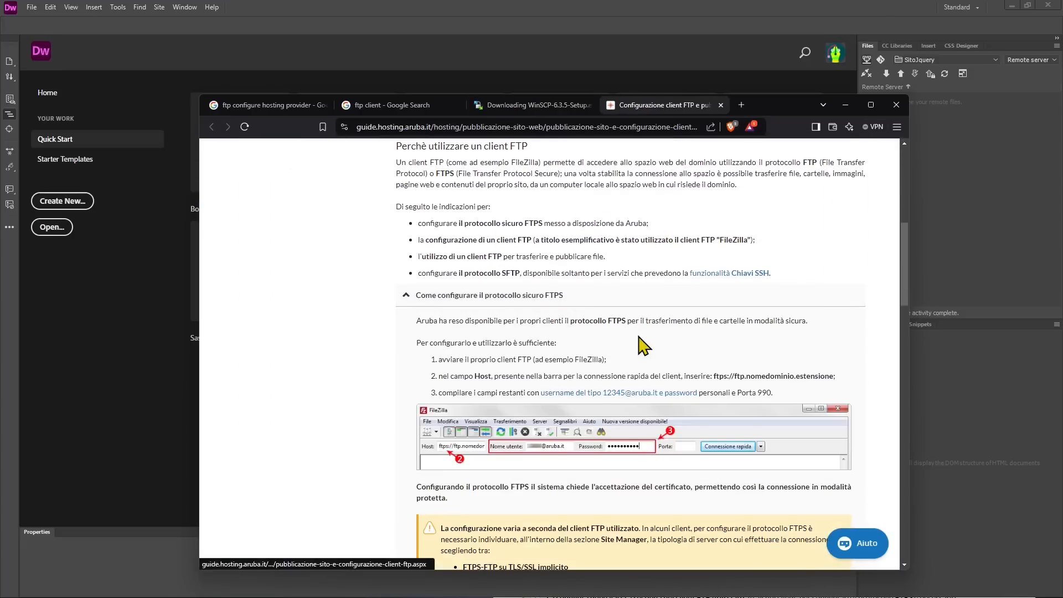
pyautogui.scroll(-2, 640, 337)
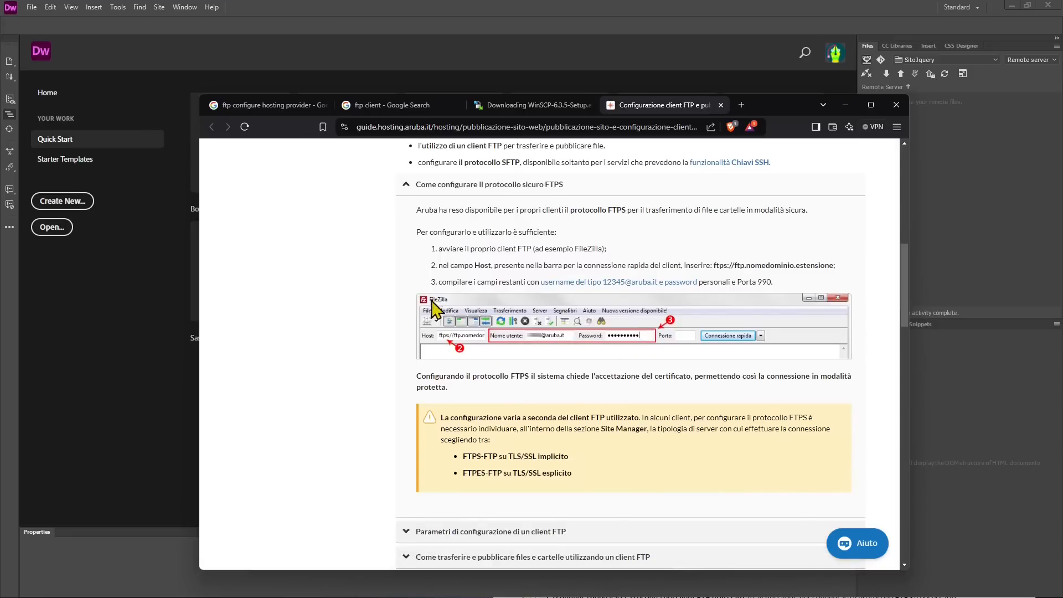
pyautogui.scroll(-2, 614, 268)
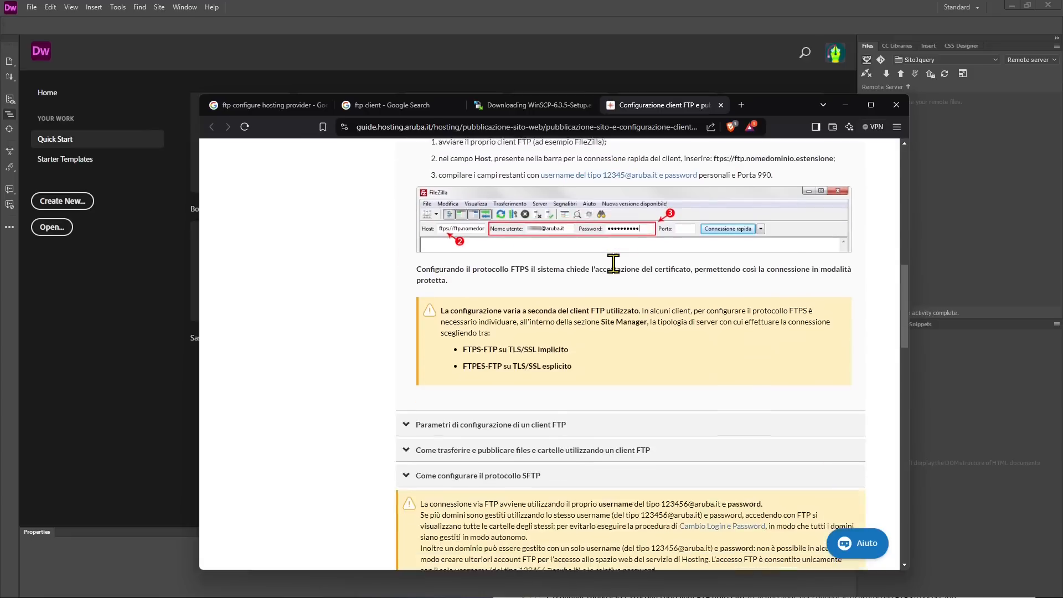
pyautogui.scroll(-1, 499, 310)
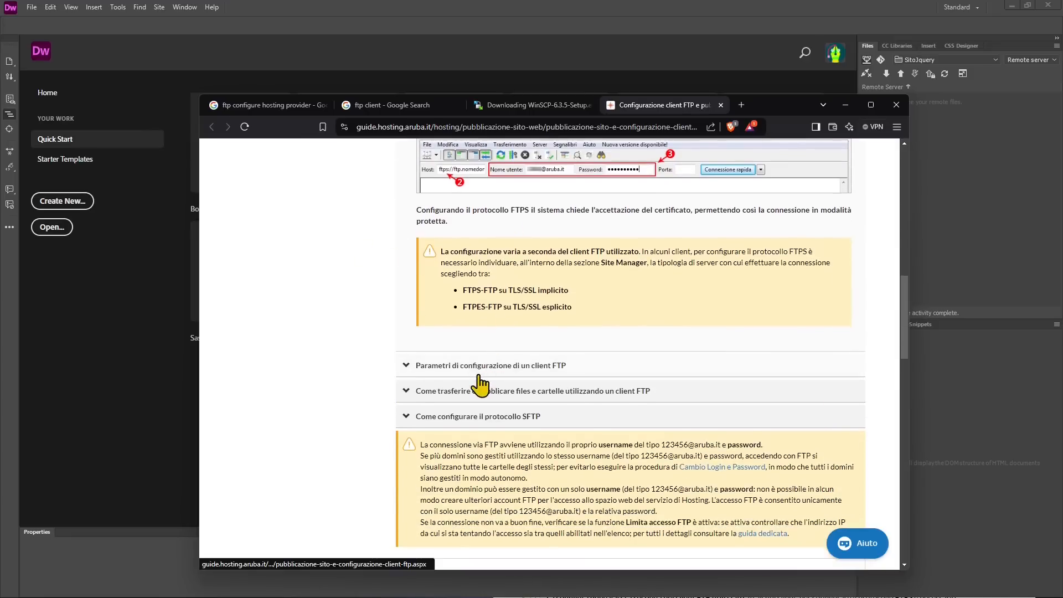
# - Expand the guide's section on FTP client configuration parameters and review its steps and FileZilla example
pyautogui.click(535, 363)
pyautogui.scroll(-10, 535, 332)
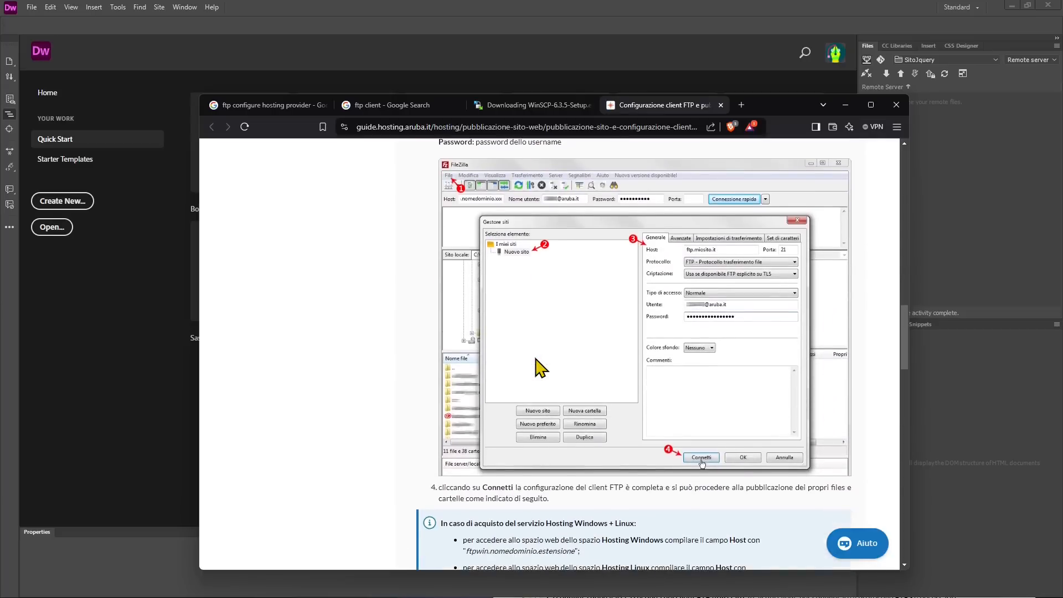
pyautogui.scroll(2, 546, 274)
pyautogui.scroll(6, 546, 275)
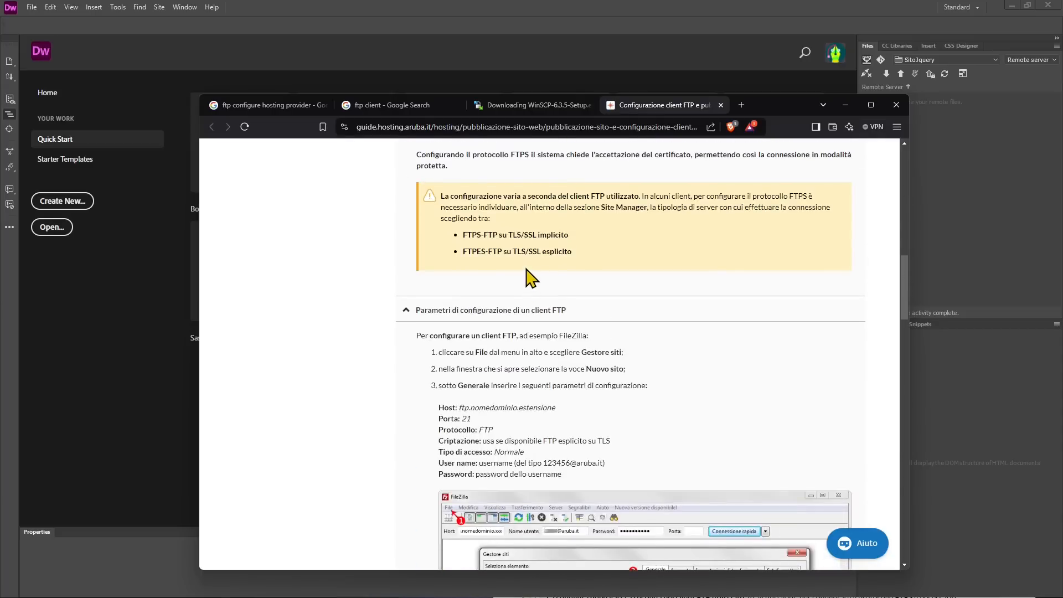
pyautogui.scroll(-2, 526, 282)
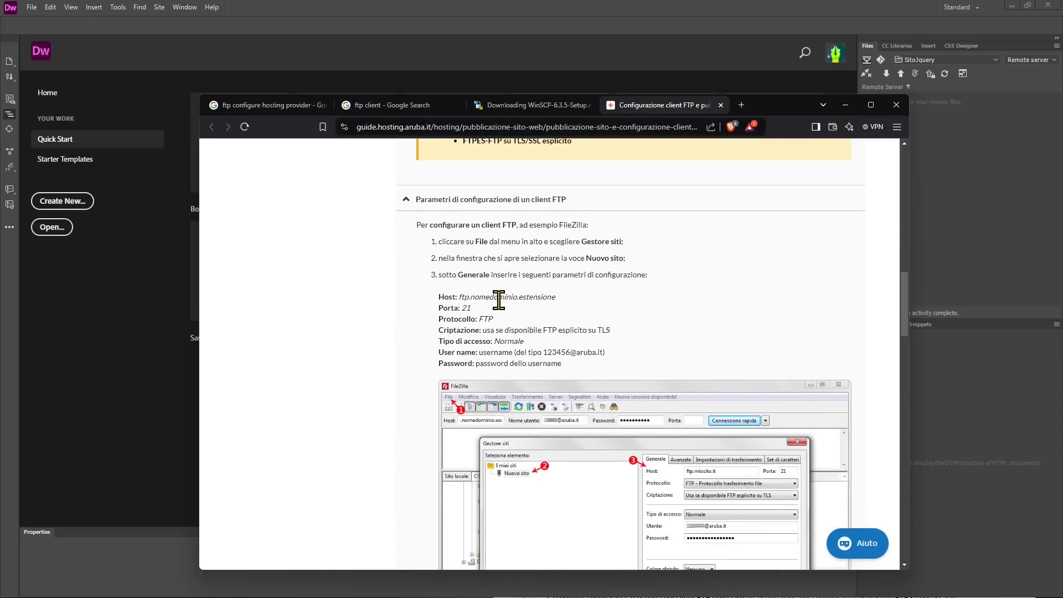
# - Examine the host, port, user name and password parameters listed for configuring an FTP client
pyautogui.moveTo(460, 298); pyautogui.dragTo(574, 303)
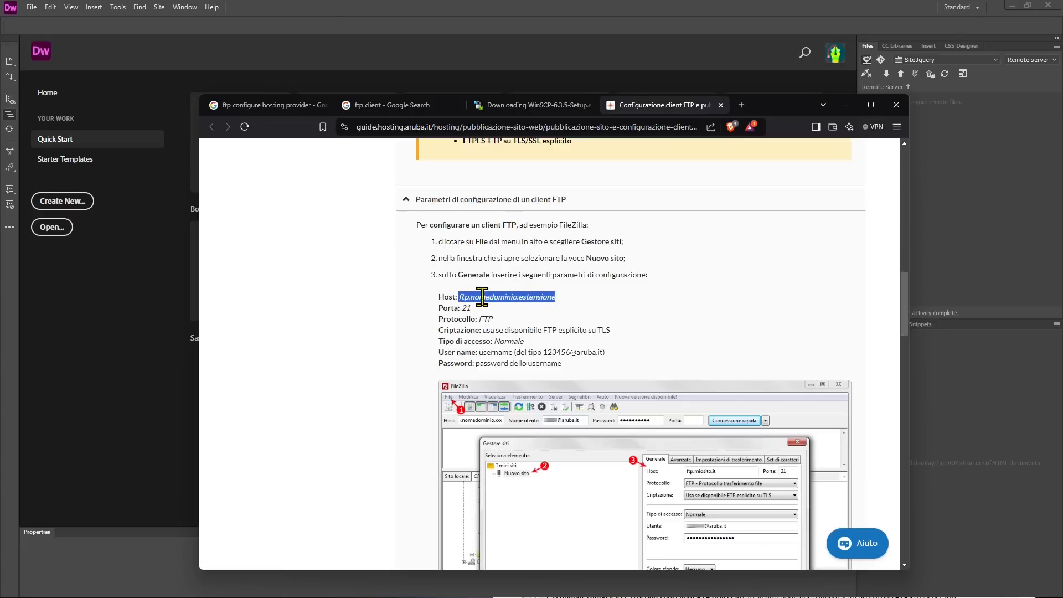
pyautogui.moveTo(459, 298)
pyautogui.mouseDown()
pyautogui.moveTo(523, 298)
pyautogui.moveTo(472, 298)
pyautogui.mouseUp()
pyautogui.click(518, 333)
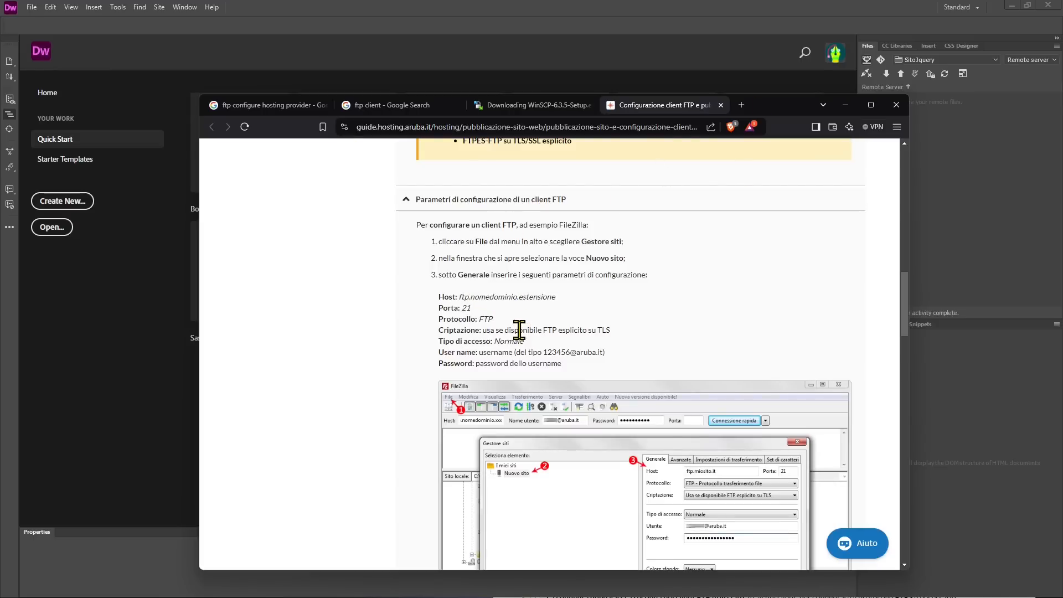
pyautogui.moveTo(470, 308); pyautogui.dragTo(438, 309)
pyautogui.click(531, 339)
pyautogui.scroll(-1, 592, 370)
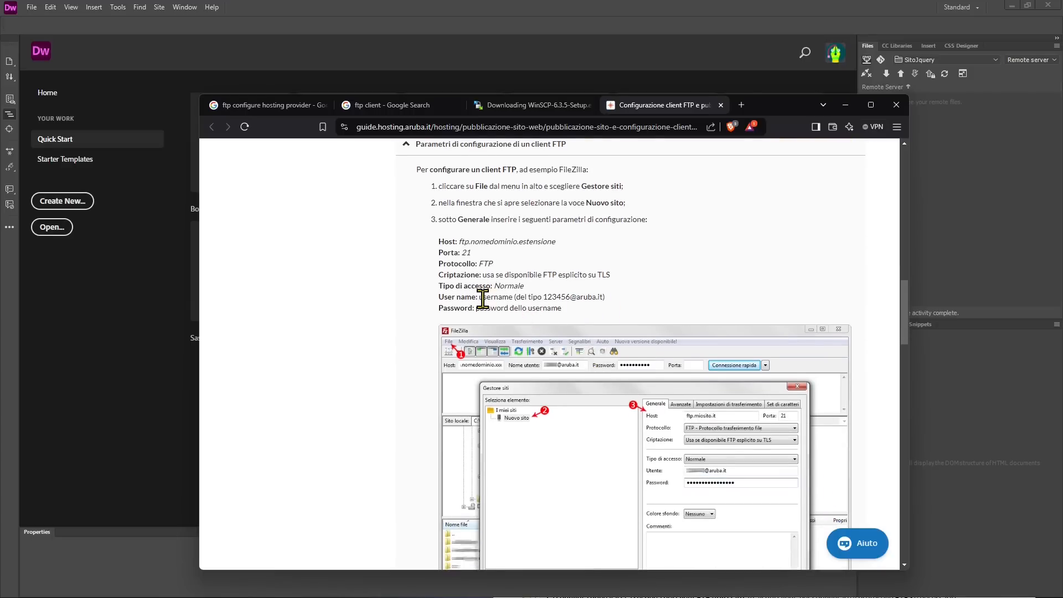
pyautogui.doubleClick(483, 298)
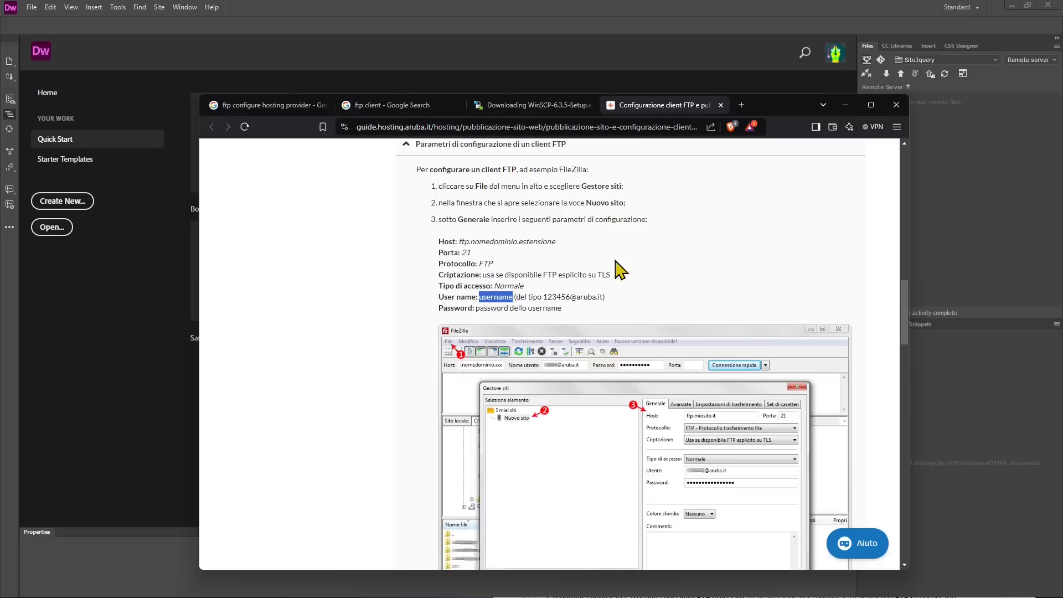
pyautogui.moveTo(604, 297); pyautogui.dragTo(543, 299)
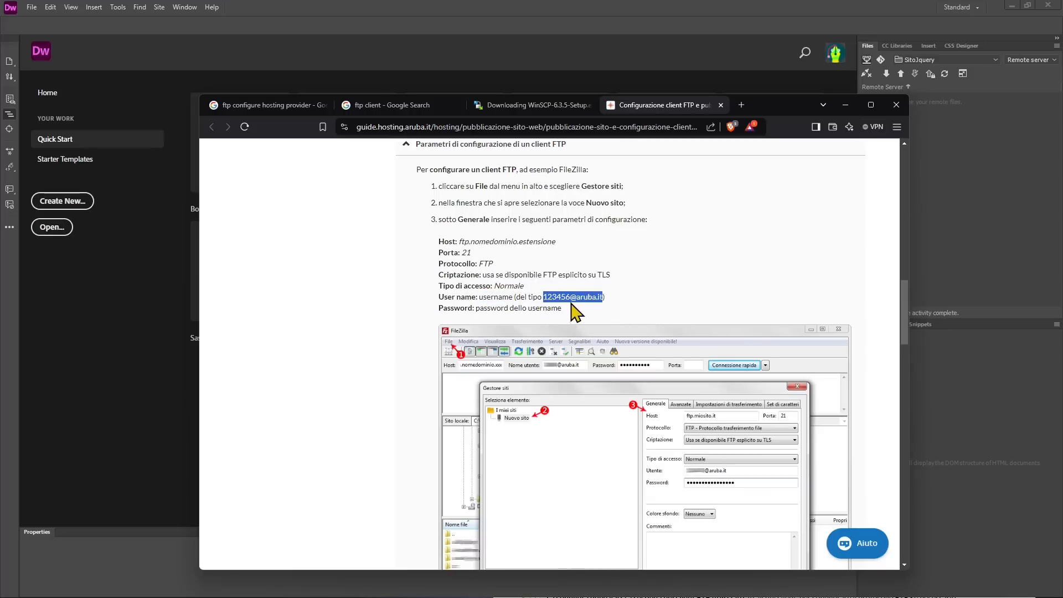
pyautogui.click(559, 325)
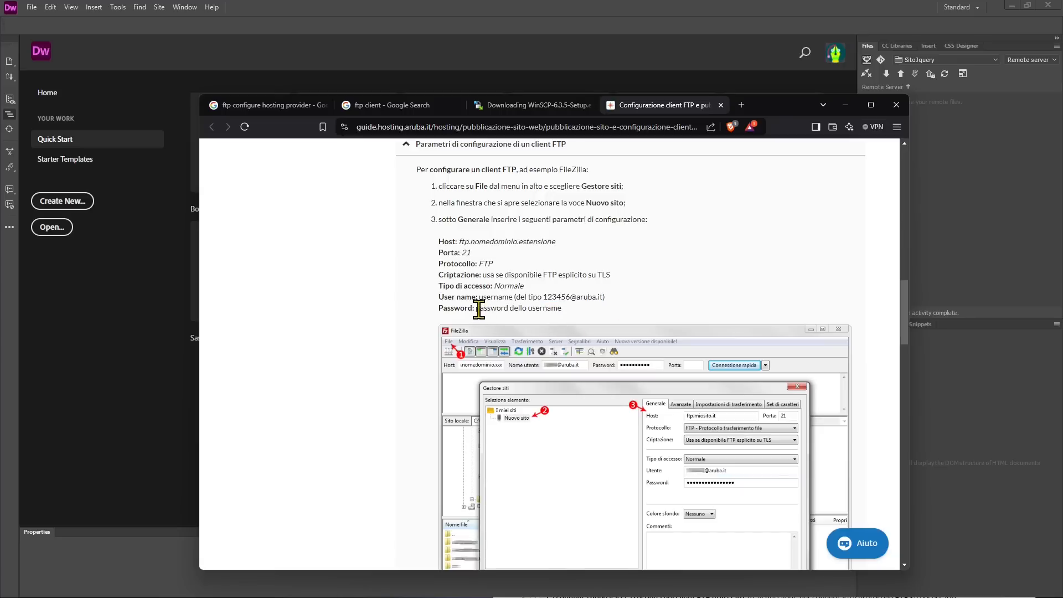
pyautogui.moveTo(479, 309); pyautogui.dragTo(561, 310)
pyautogui.click(517, 310)
pyautogui.scroll(-2, 571, 332)
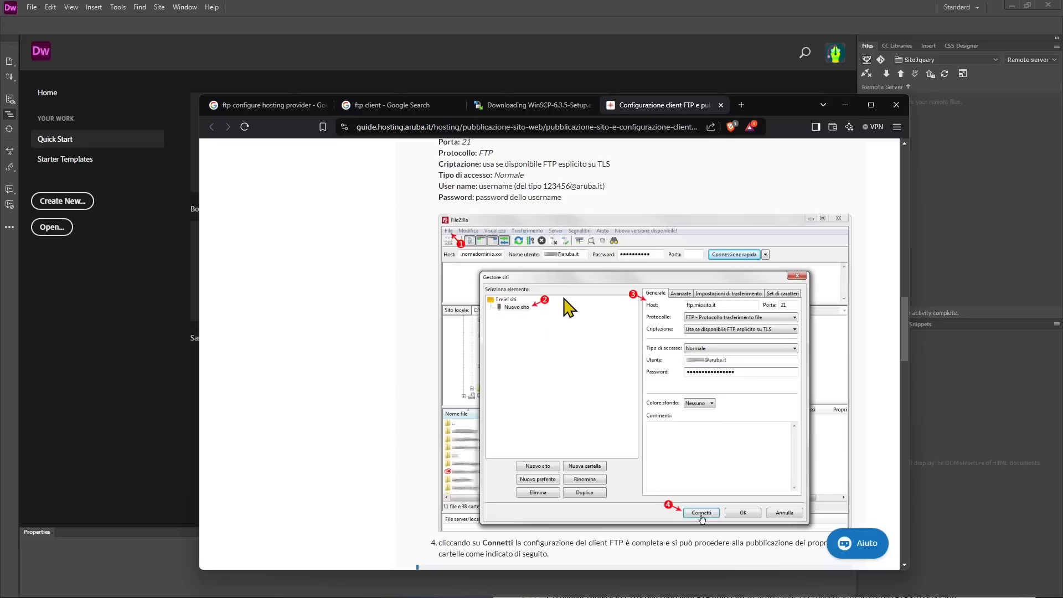
# - Return to the "ftp configure hosting provider" results and minimize the browser to switch back to Dreamweaver
pyautogui.scroll(10, 565, 299)
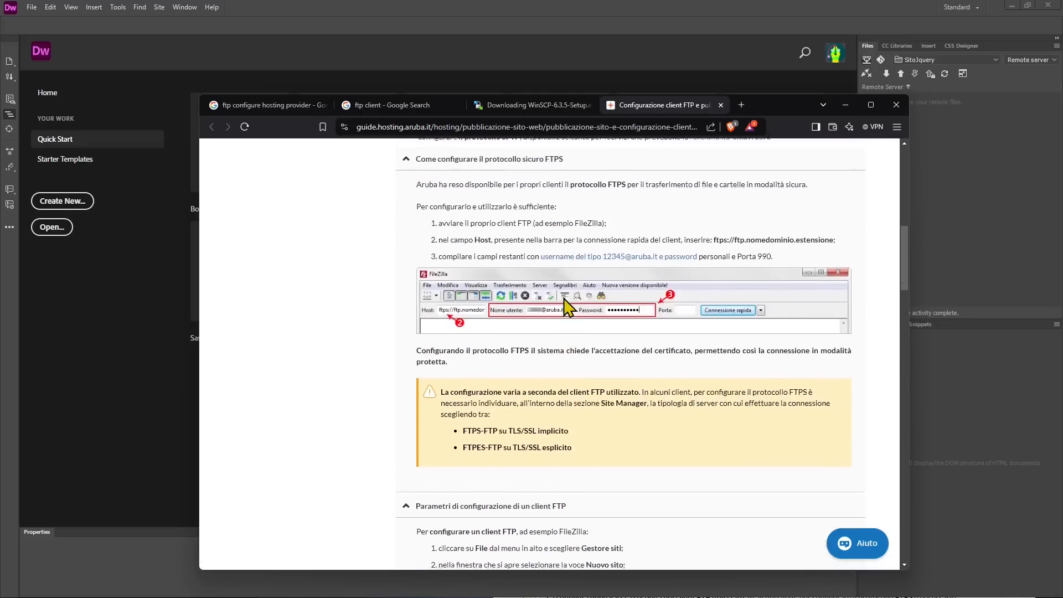
pyautogui.scroll(5, 565, 304)
pyautogui.click(533, 105)
pyautogui.click(376, 106)
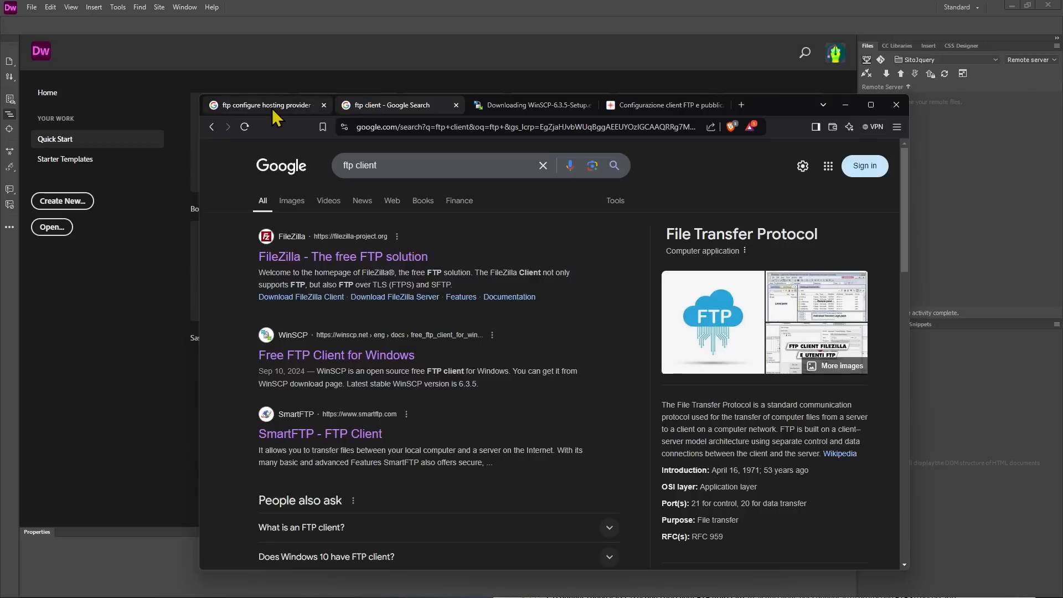
pyautogui.click(274, 107)
pyautogui.scroll(3, 340, 304)
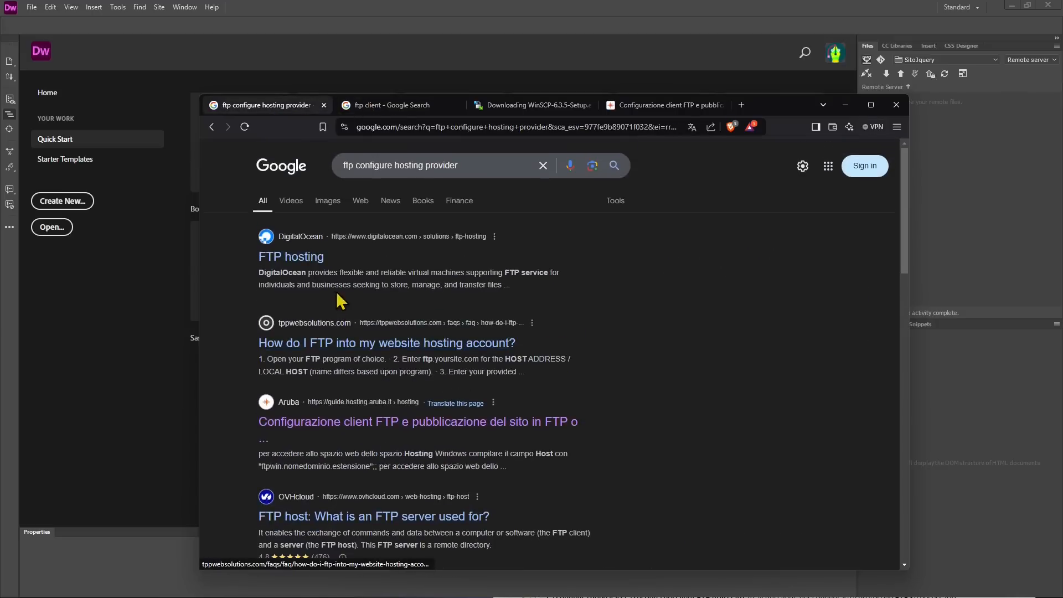
pyautogui.click(846, 106)
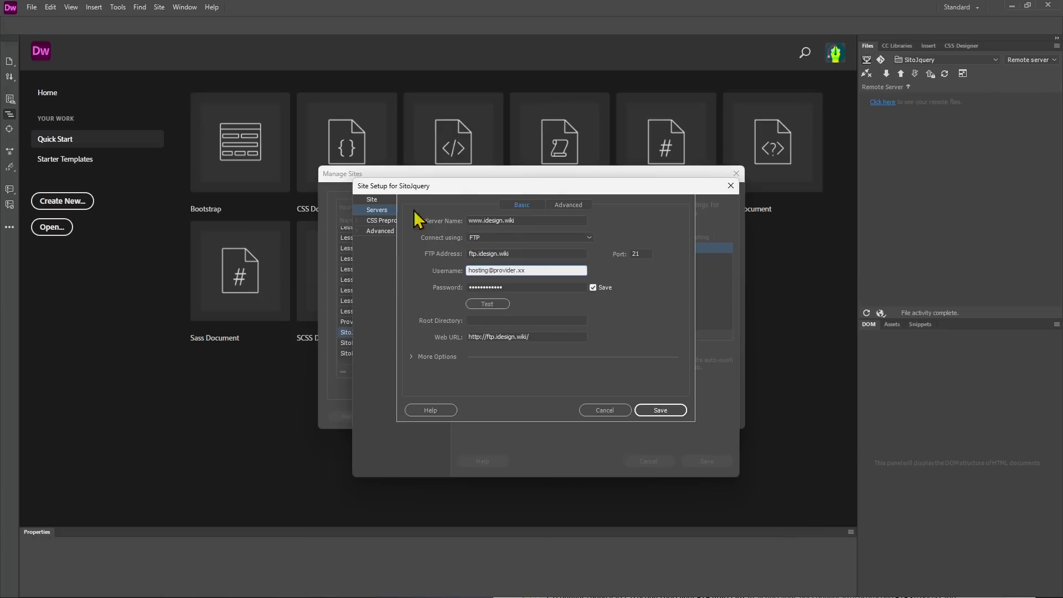
# - Change the server name in the SitoJquery site setup to "idesign"
pyautogui.click(511, 221)
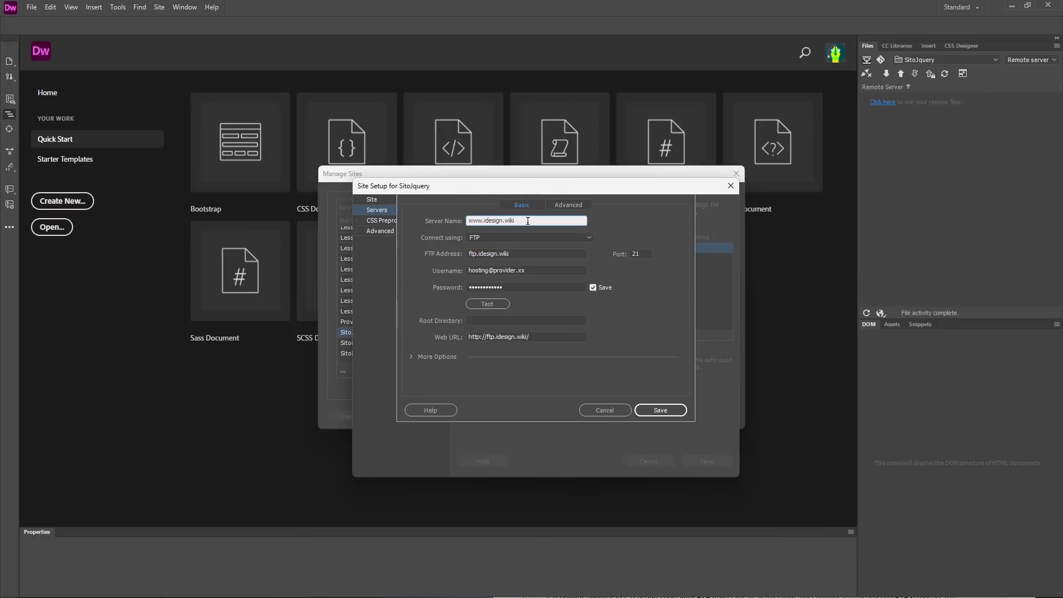
pyautogui.click(475, 220)
pyautogui.moveTo(524, 221); pyautogui.dragTo(390, 233)
pyautogui.write('idesign')
pyautogui.click(446, 242)
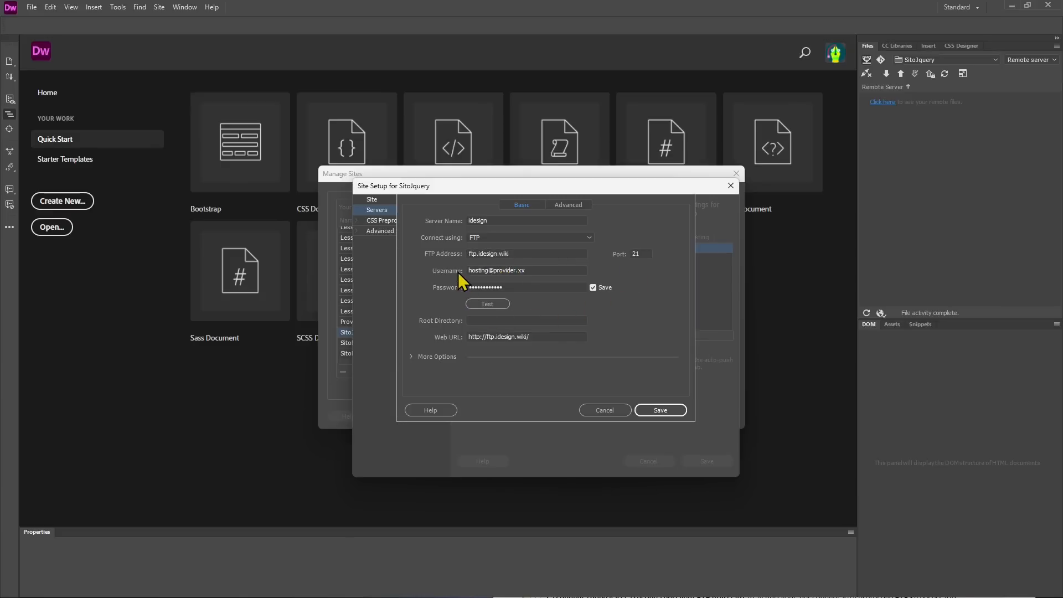
pyautogui.click(536, 269)
pyautogui.moveTo(502, 271); pyautogui.dragTo(458, 280)
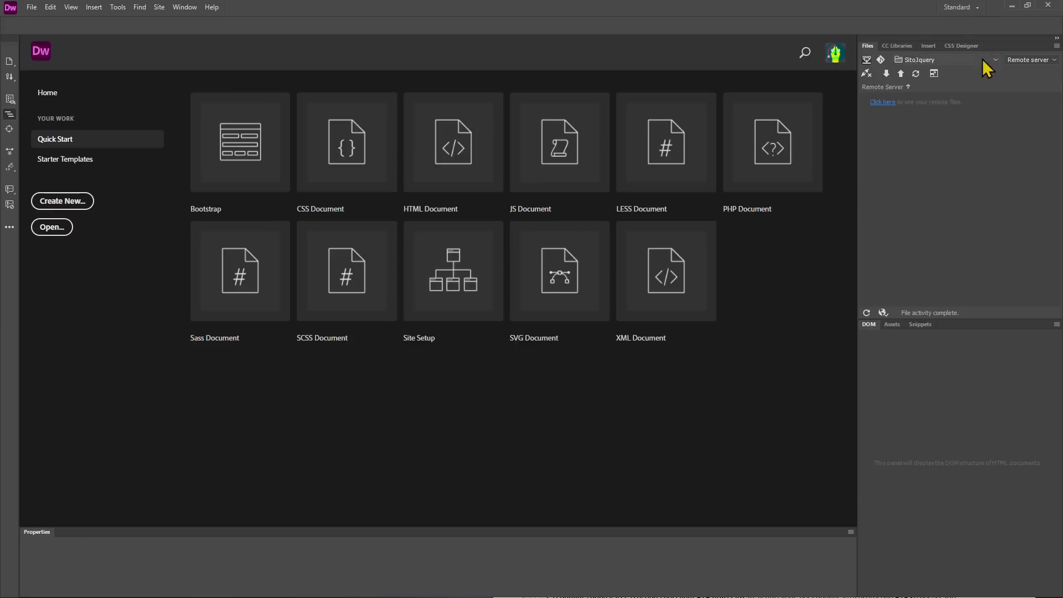
# - Switch the active site to SitoNew and collapse its local file tree
pyautogui.click(954, 60)
pyautogui.scroll(3, 942, 58)
pyautogui.scroll(-4, 948, 57)
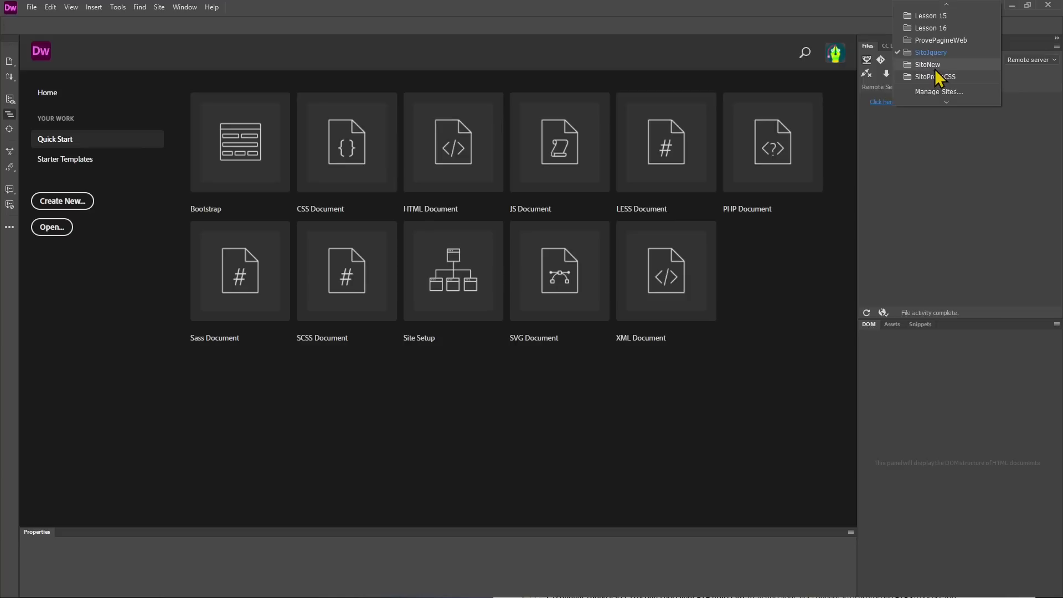
pyautogui.click(934, 67)
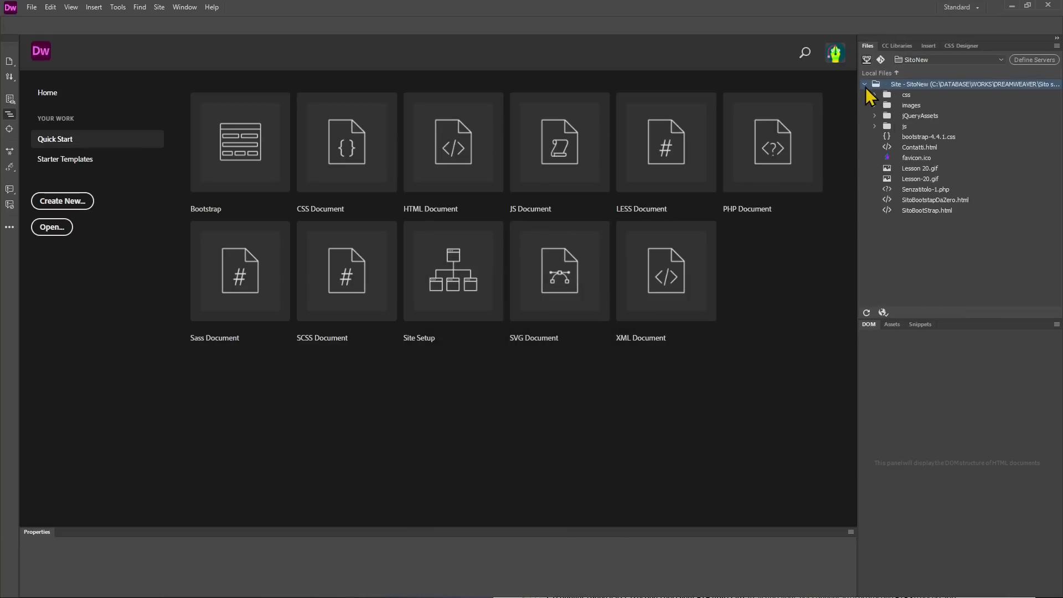
pyautogui.click(865, 84)
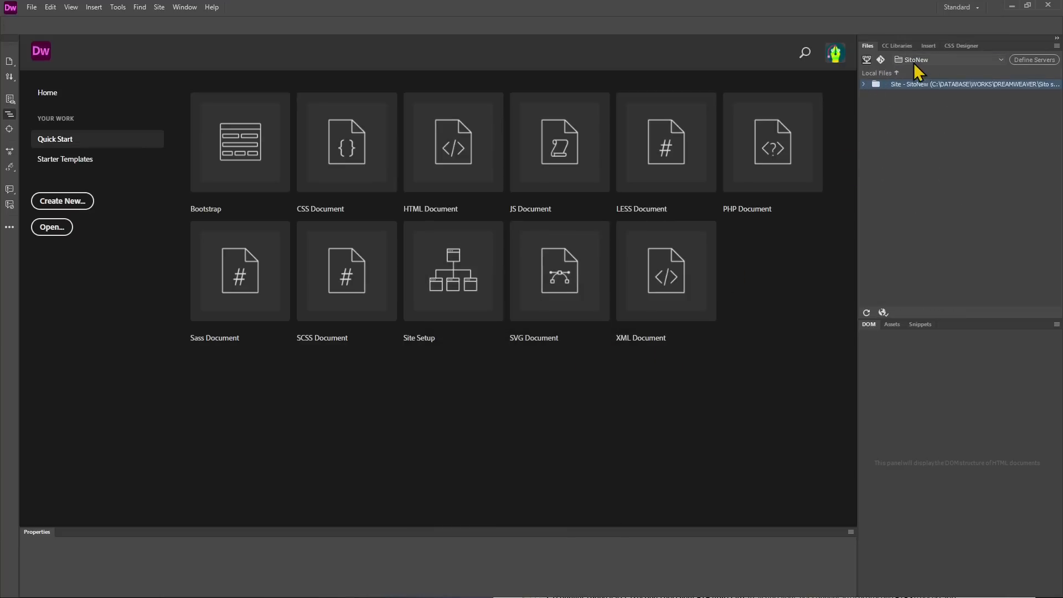
pyautogui.click(1045, 63)
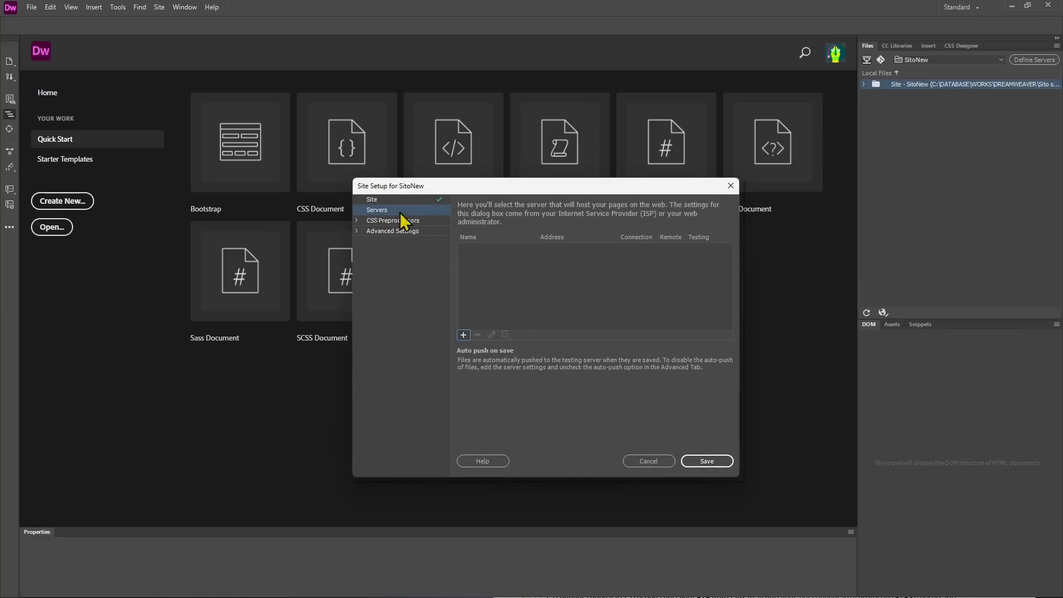
pyautogui.click(463, 335)
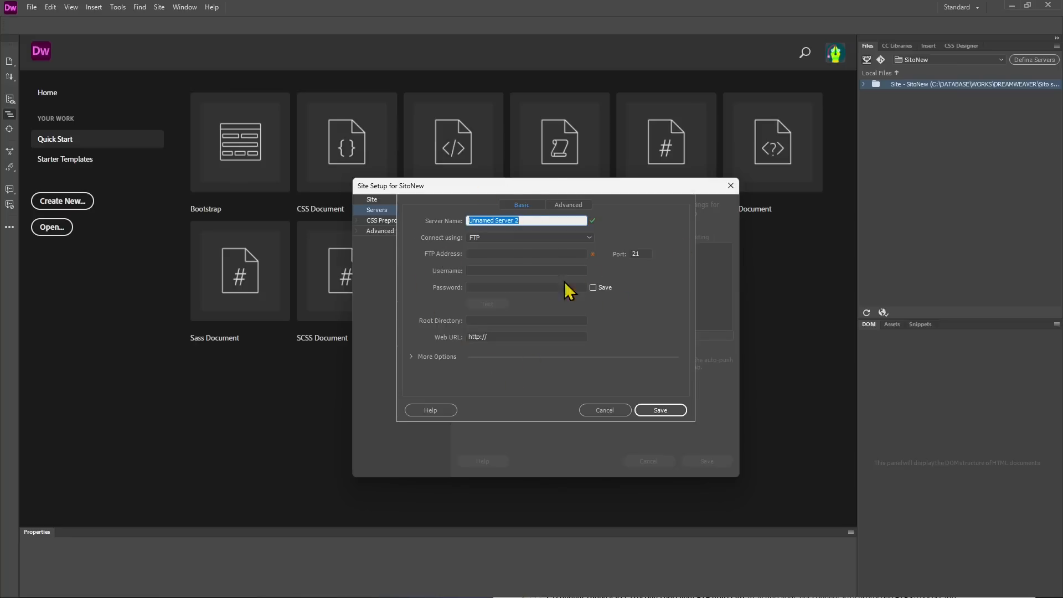
pyautogui.click(605, 410)
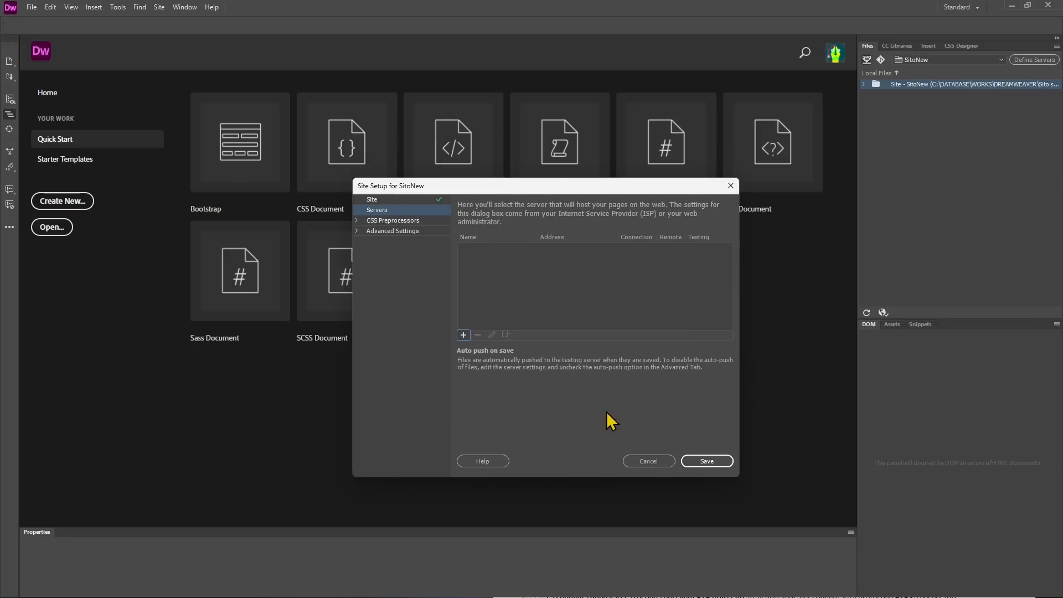
pyautogui.click(381, 200)
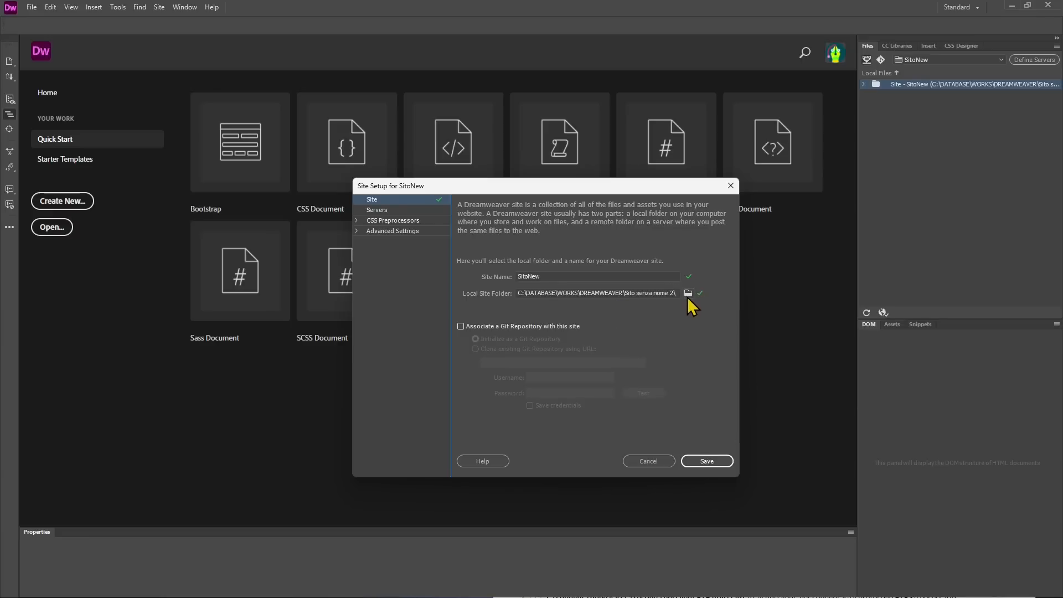
pyautogui.click(377, 210)
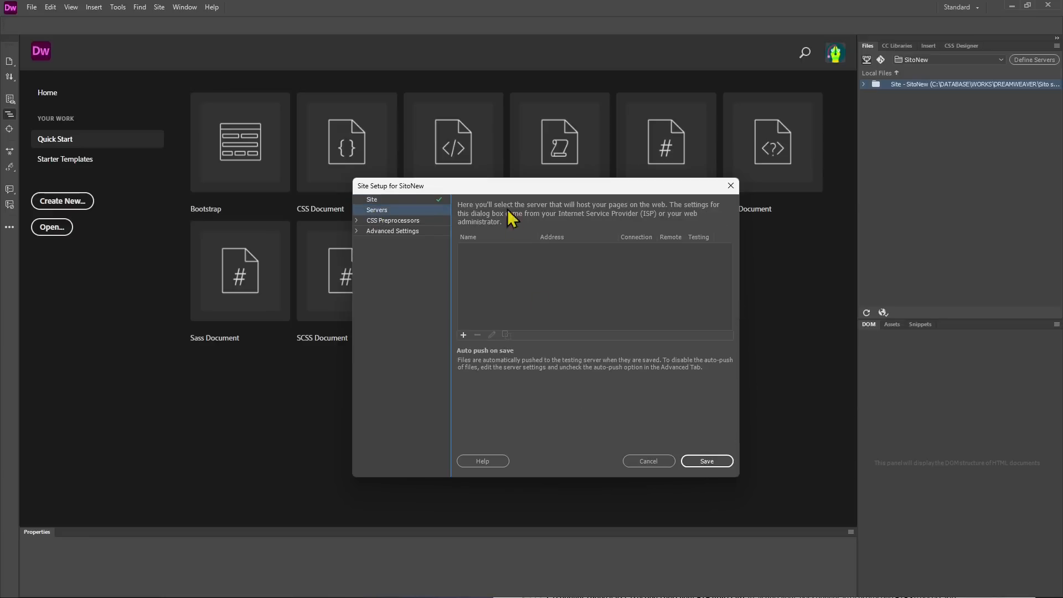
pyautogui.click(648, 461)
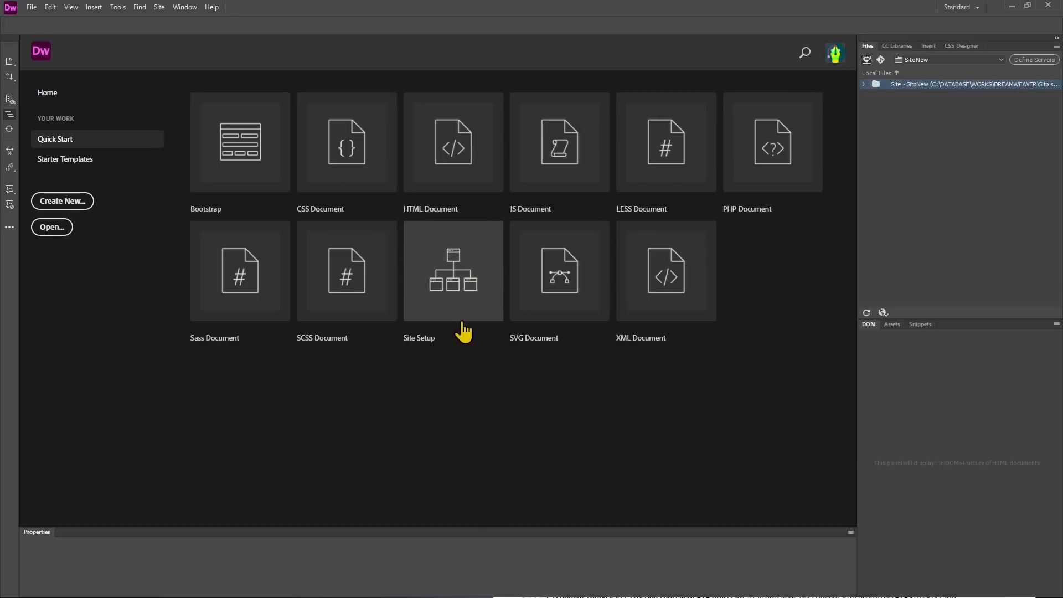
# - Start a new site named "idesign" and create a folder named "idesigntest" inside DREAMWEAVER
pyautogui.click(458, 287)
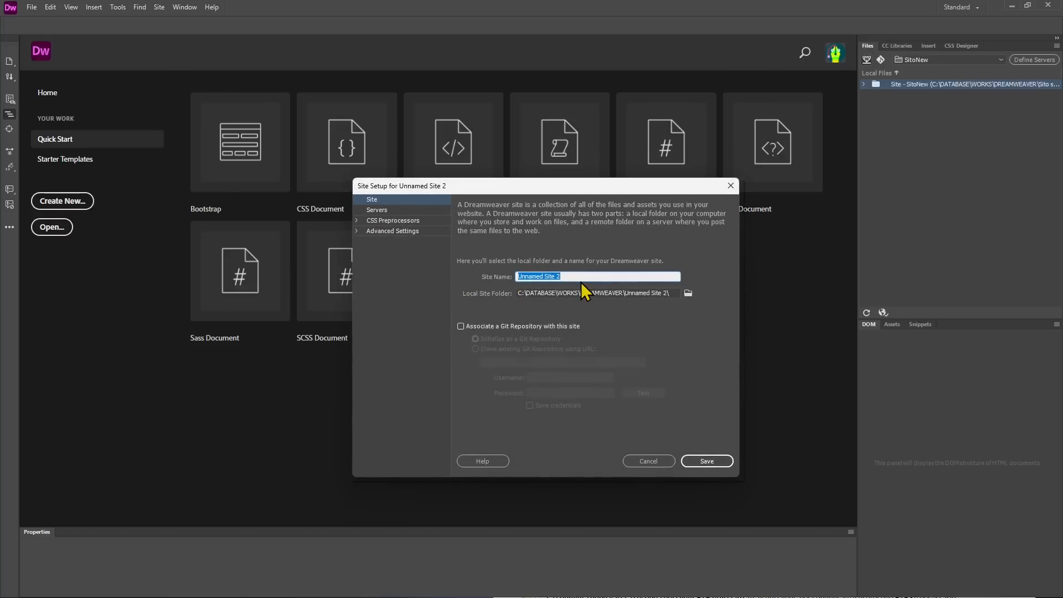
pyautogui.write('idesign')
pyautogui.click(688, 292)
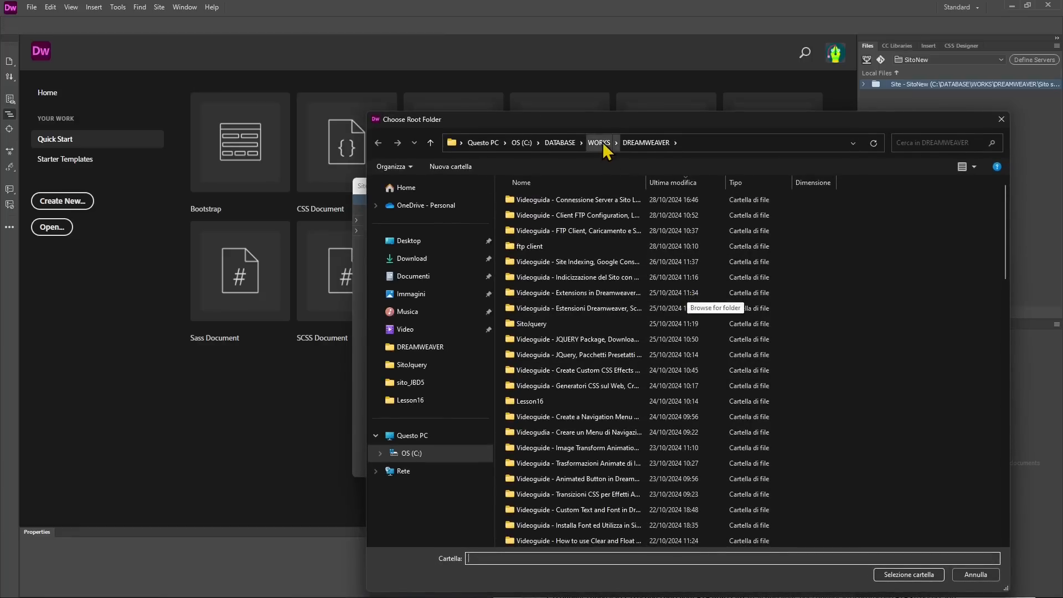
pyautogui.rightClick(501, 233)
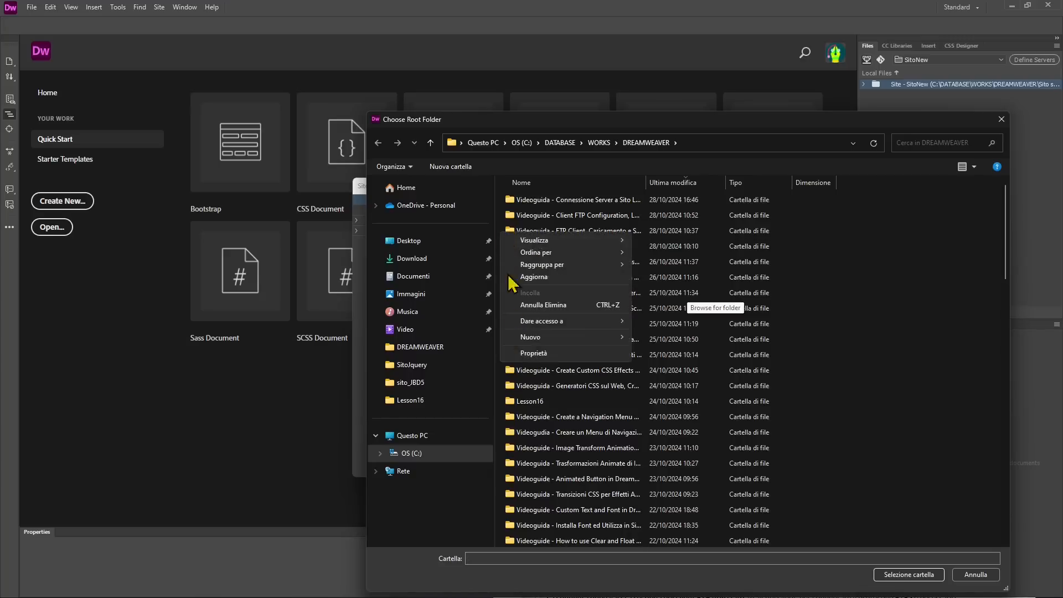
pyautogui.moveTo(522, 338)
pyautogui.click(673, 340)
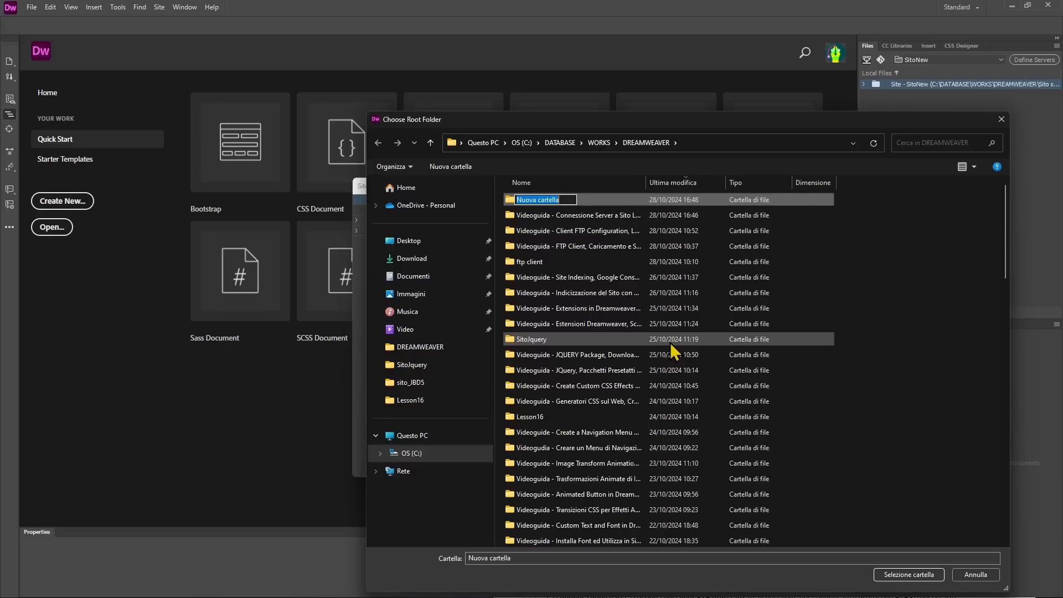
pyautogui.write('idesigntest')
# - Choose the idesigntest folder as the local site folder of the new site
pyautogui.click(512, 200)
pyautogui.doubleClick(513, 200)
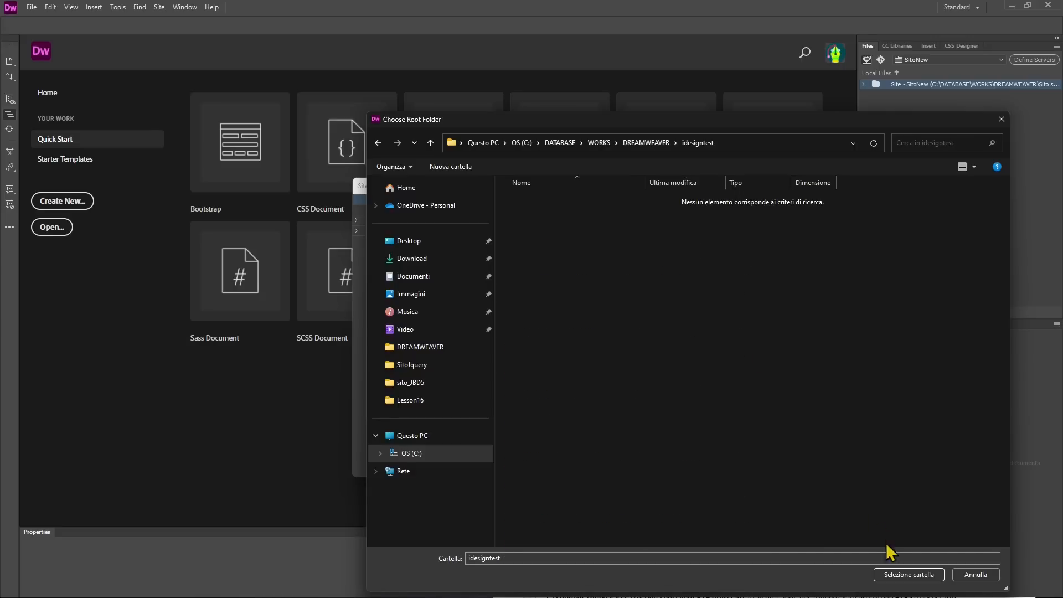
pyautogui.click(895, 576)
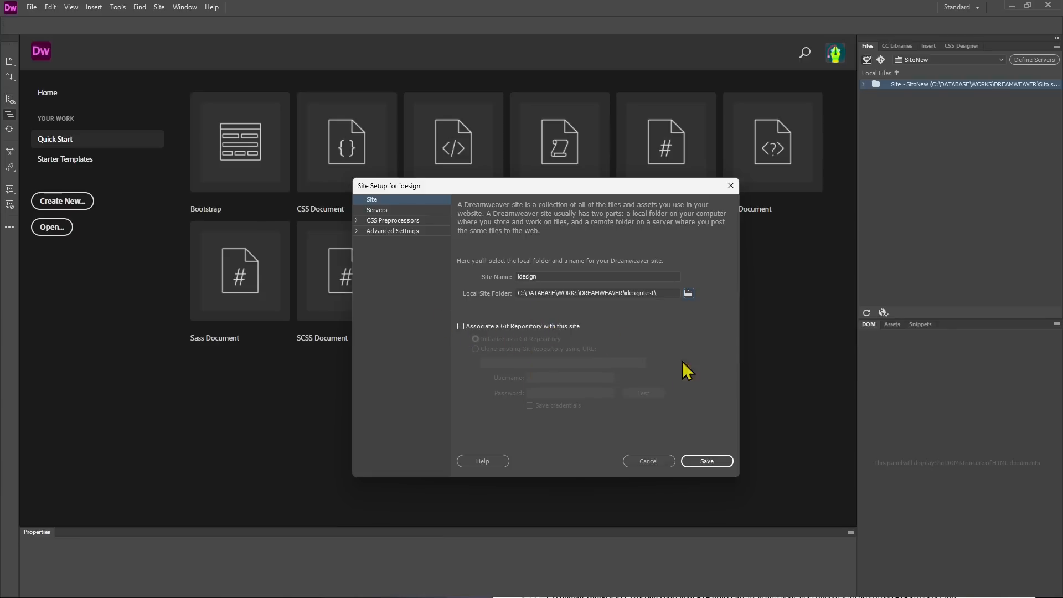
# - Add a server named "idesignserver" to the idesign site, using FTP as the connection type
pyautogui.click(372, 211)
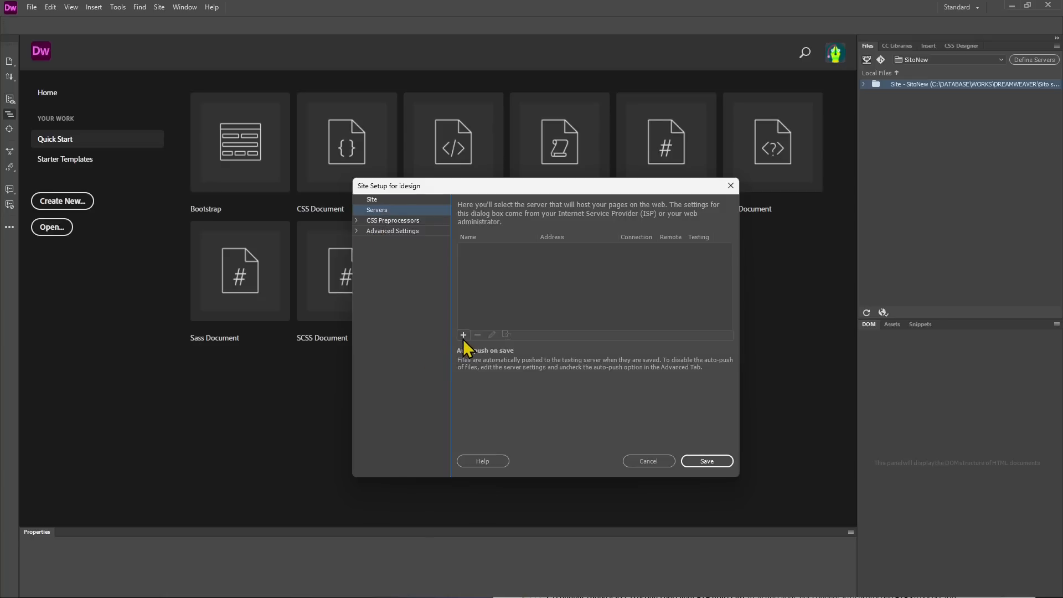
pyautogui.click(464, 336)
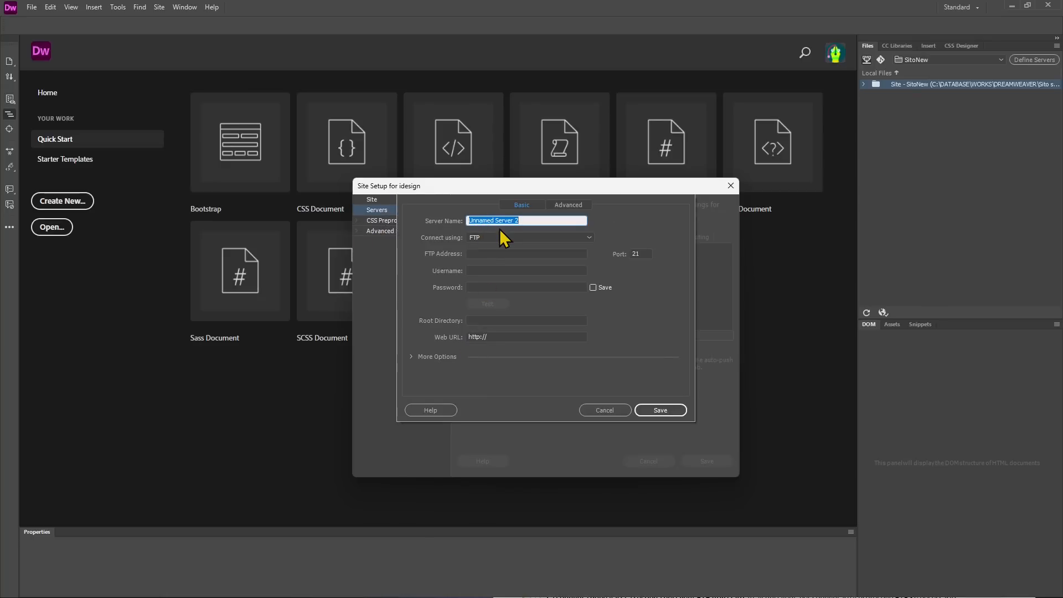
pyautogui.write('idesignserver')
pyautogui.click(482, 240)
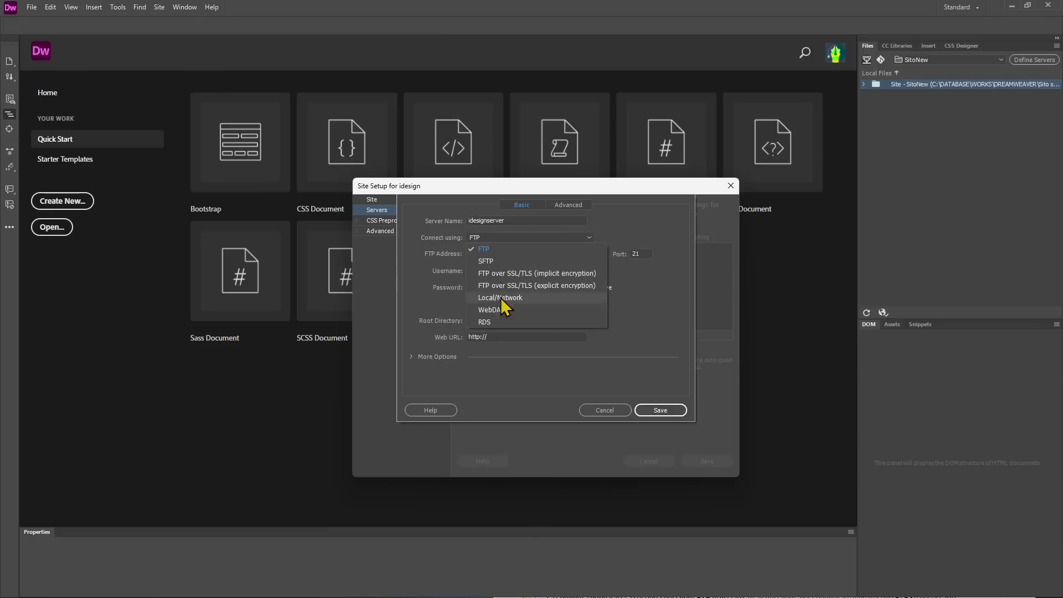
pyautogui.click(493, 248)
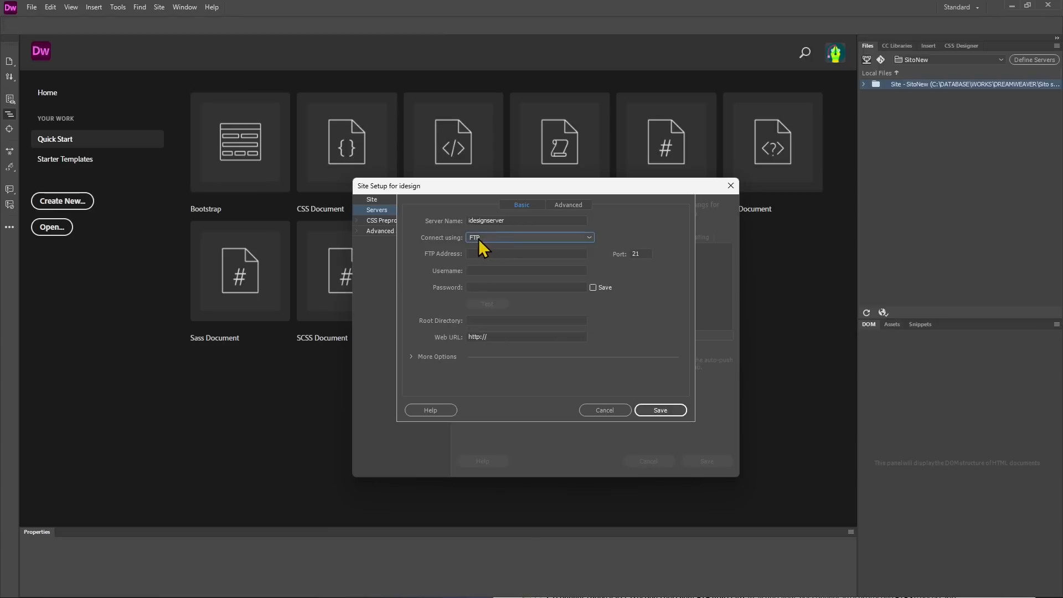
# - Switch to the hosting guide in the browser, copy the host address ftp.nomedominio.estensione, and return to Dreamweaver
pyautogui.click(533, 251)
pyautogui.write('ftp')
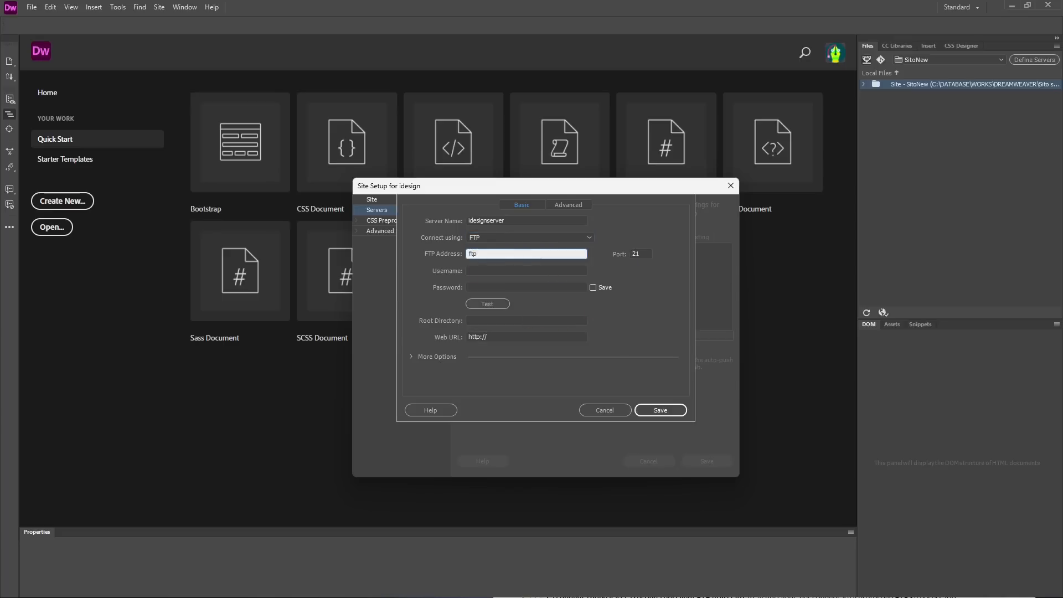
pyautogui.hotkey('alt', 'Tab')
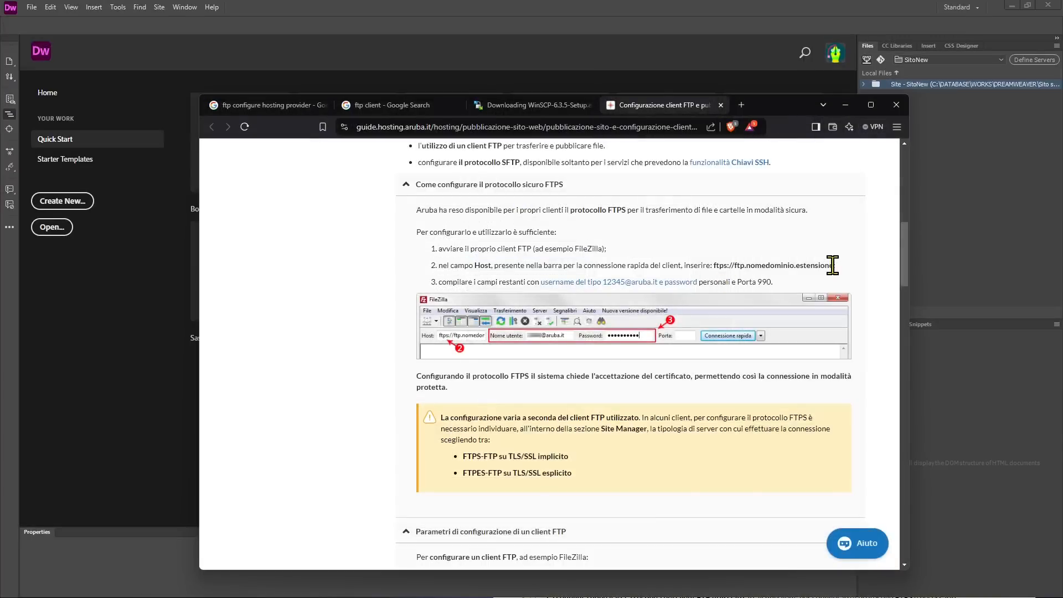
pyautogui.moveTo(834, 266); pyautogui.dragTo(740, 266)
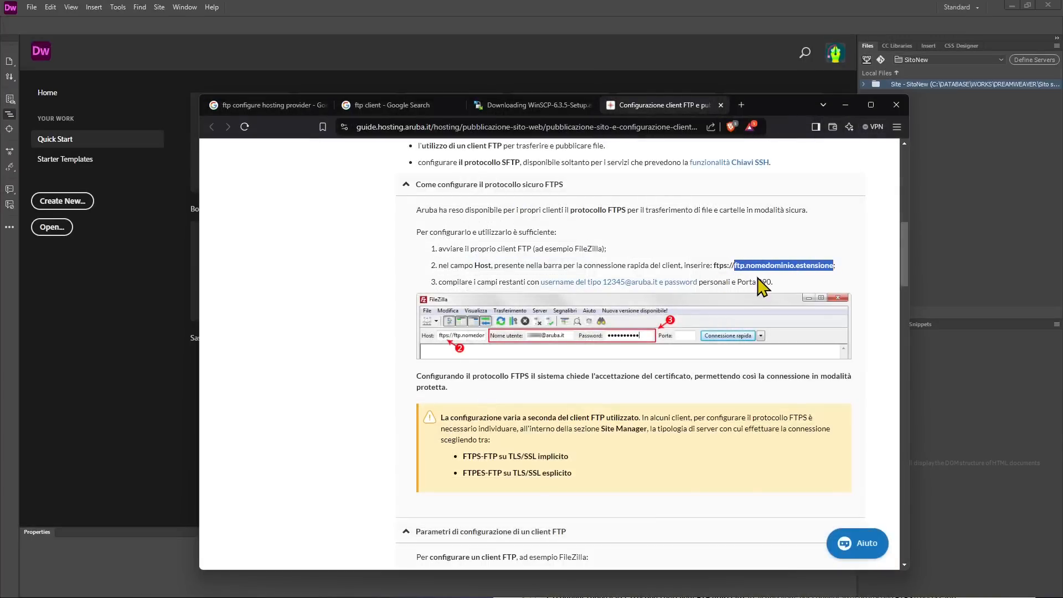
pyautogui.click(829, 267)
pyautogui.moveTo(830, 266); pyautogui.dragTo(711, 267)
pyautogui.rightClick(729, 268)
pyautogui.click(756, 276)
pyautogui.click(844, 105)
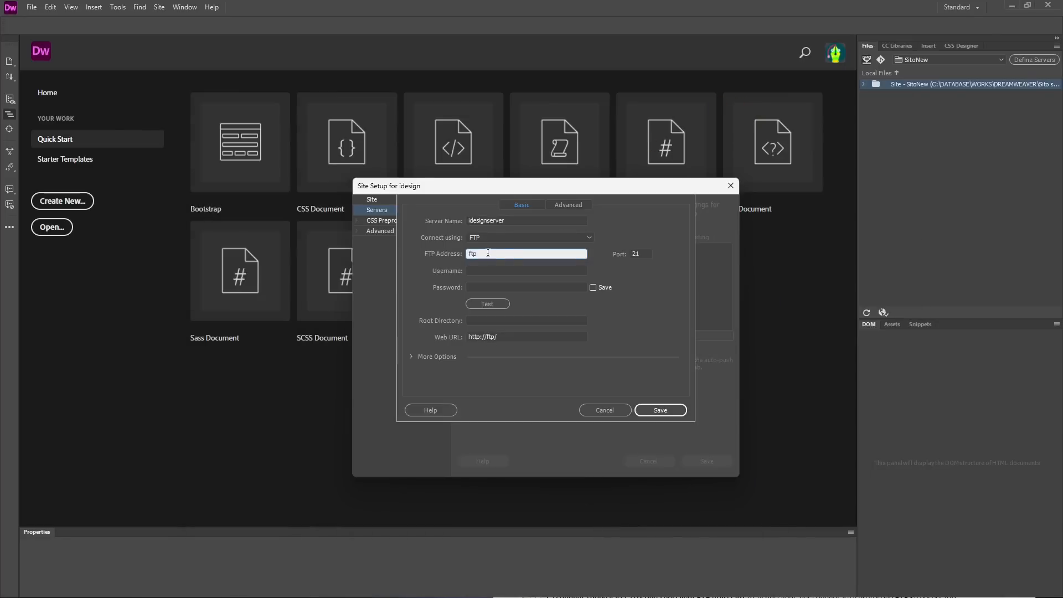
# - Replace the content of the server's FTP address with the copied host address ftp.nomedominio.estensione
pyautogui.moveTo(487, 253); pyautogui.dragTo(444, 252)
pyautogui.rightClick(474, 254)
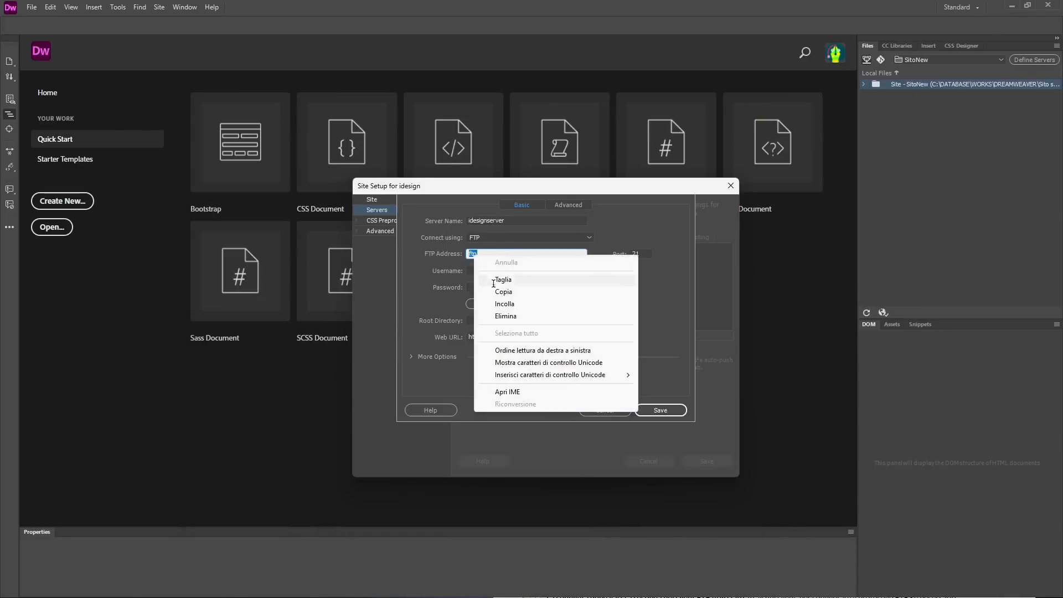
pyautogui.click(498, 304)
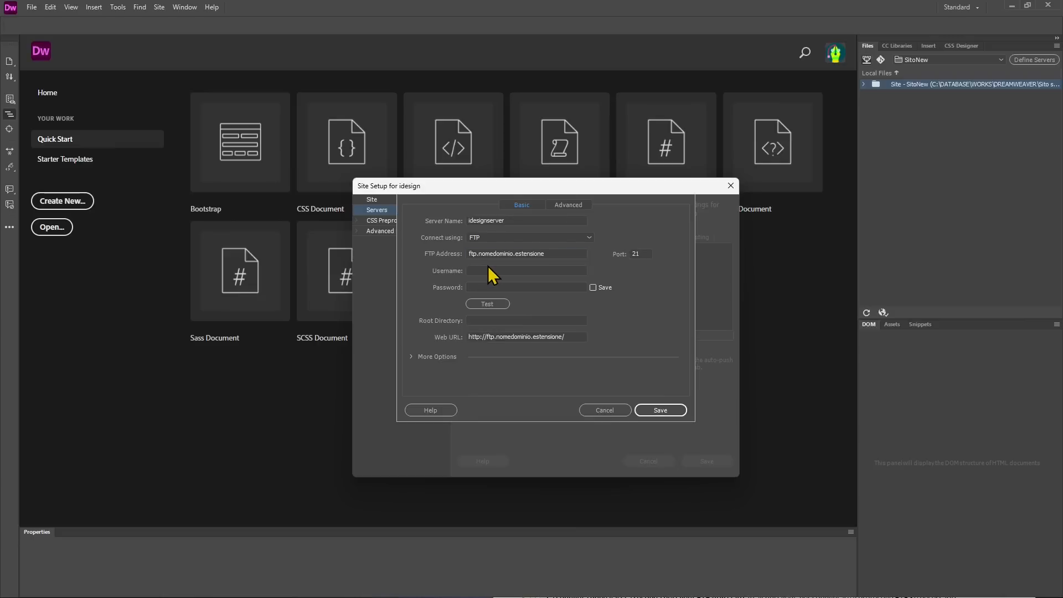
# - Replace the placeholder domain in the FTP address with idesign.wiki, giving ftp.idesign.wiki
pyautogui.click(498, 254)
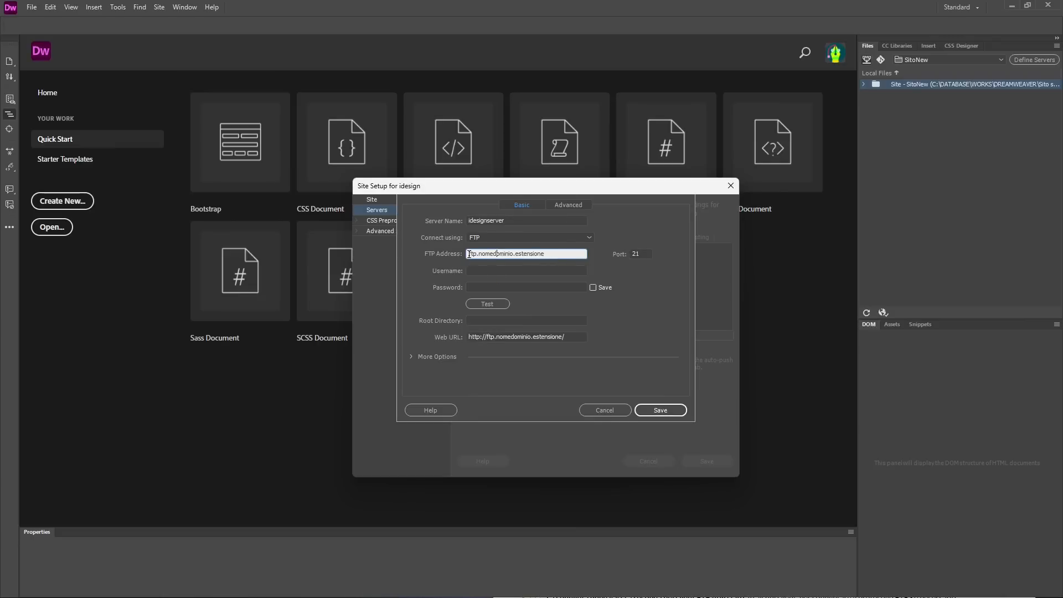
pyautogui.doubleClick(489, 253)
pyautogui.click(505, 262)
pyautogui.moveTo(511, 254); pyautogui.dragTo(479, 254)
pyautogui.click(504, 255)
pyautogui.write('idesign.wiki')
pyautogui.press('Tab')
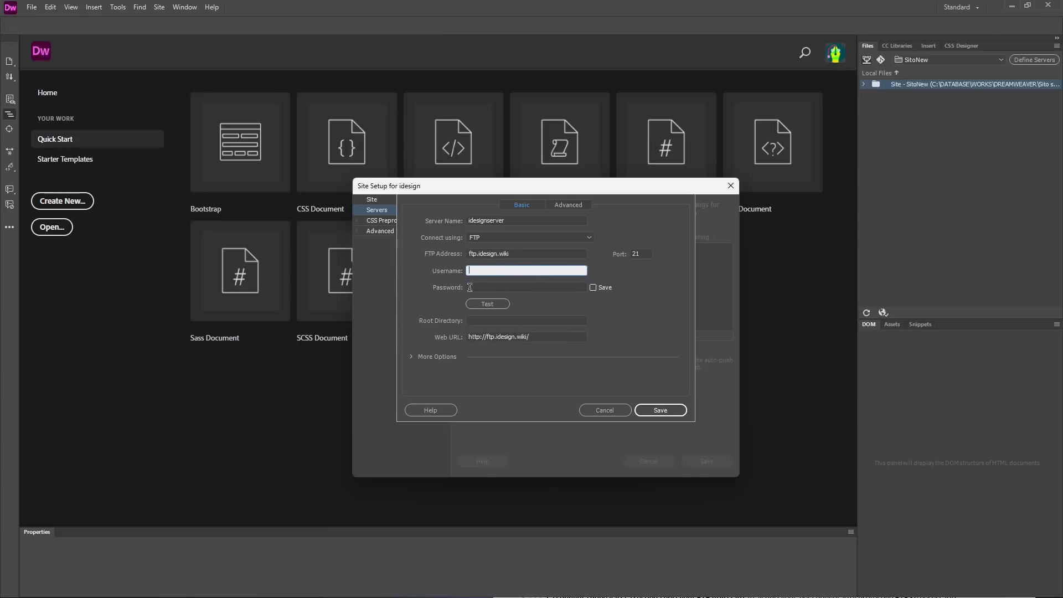
# - Save the idesignserver definition with blank credentials and save the idesign site setup
pyautogui.click(469, 287)
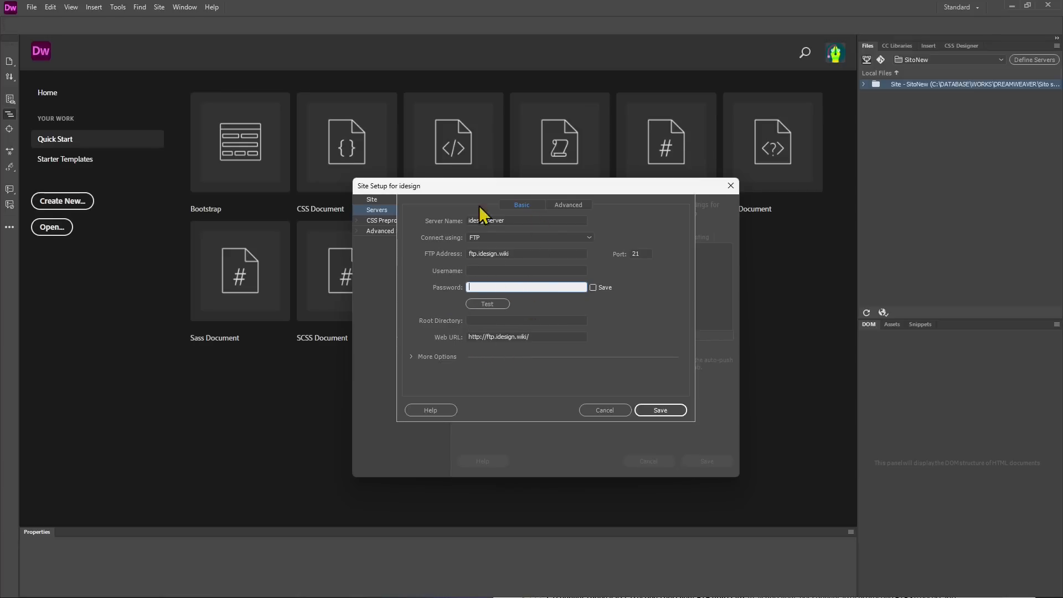
pyautogui.click(661, 410)
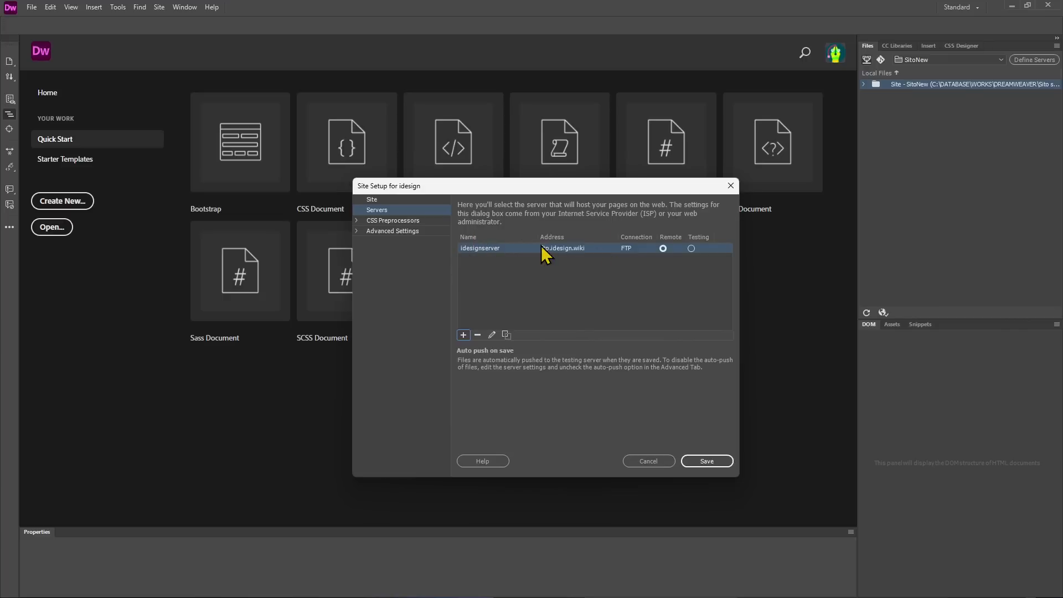
pyautogui.click(719, 465)
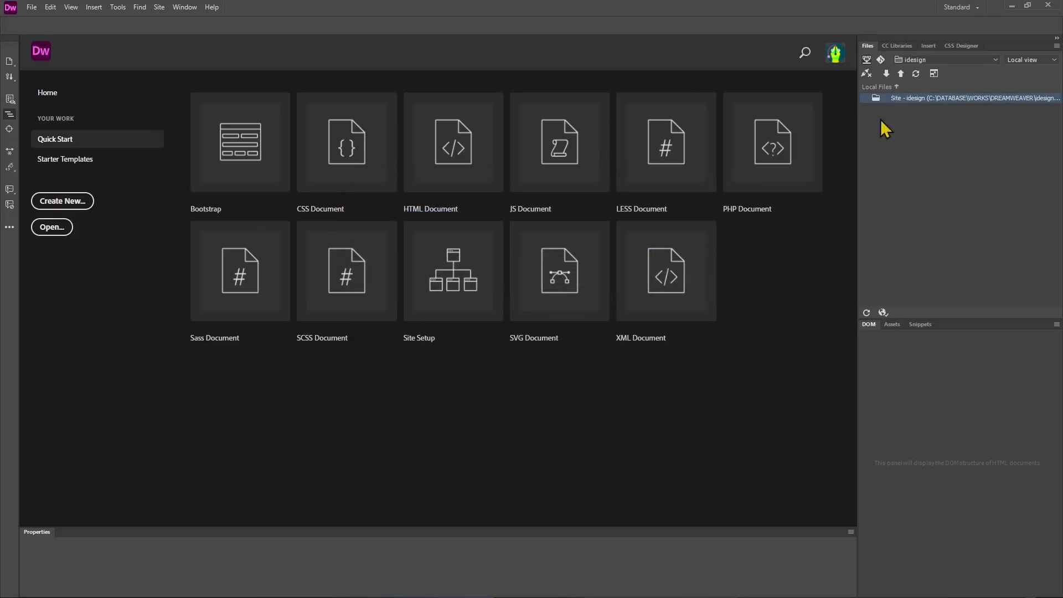
# - Try to connect the idesign site to its remote server
pyautogui.click(867, 74)
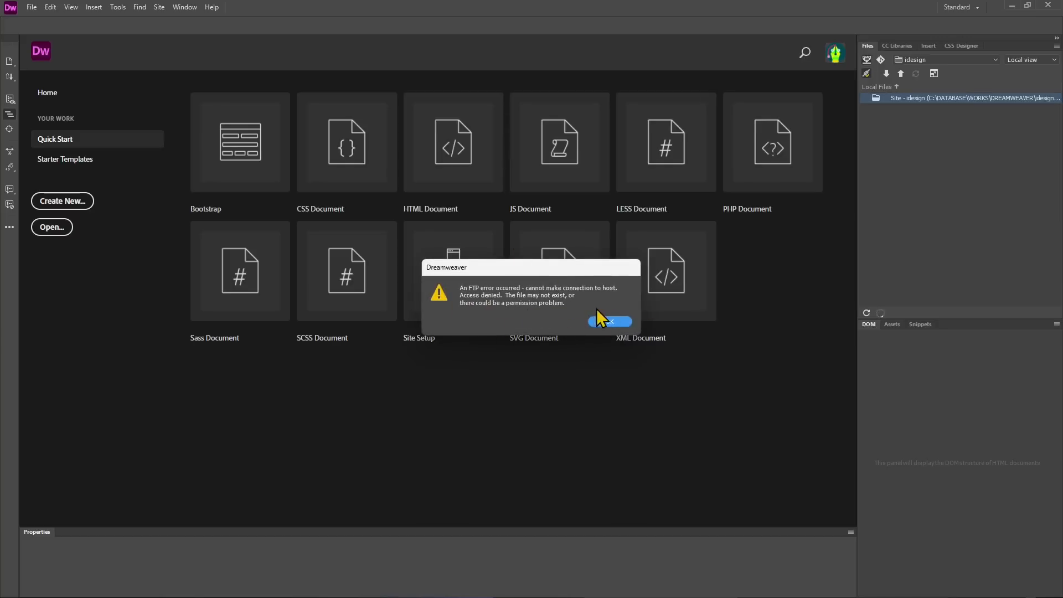
pyautogui.click(609, 322)
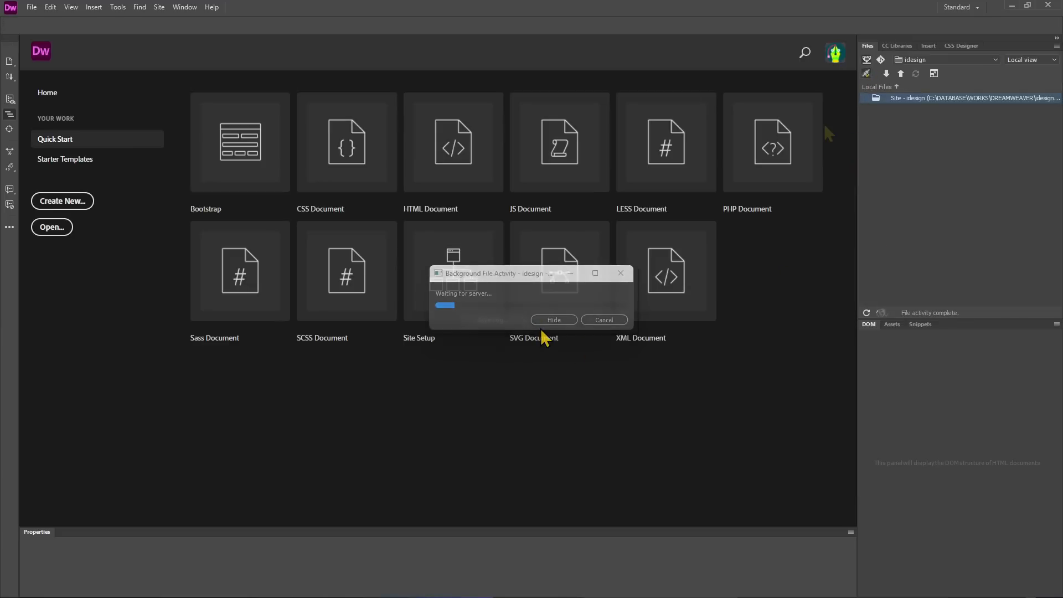
# - Open the idesign site's setup from the managed sites, check its idesignserver entry, and save the setup
pyautogui.click(952, 61)
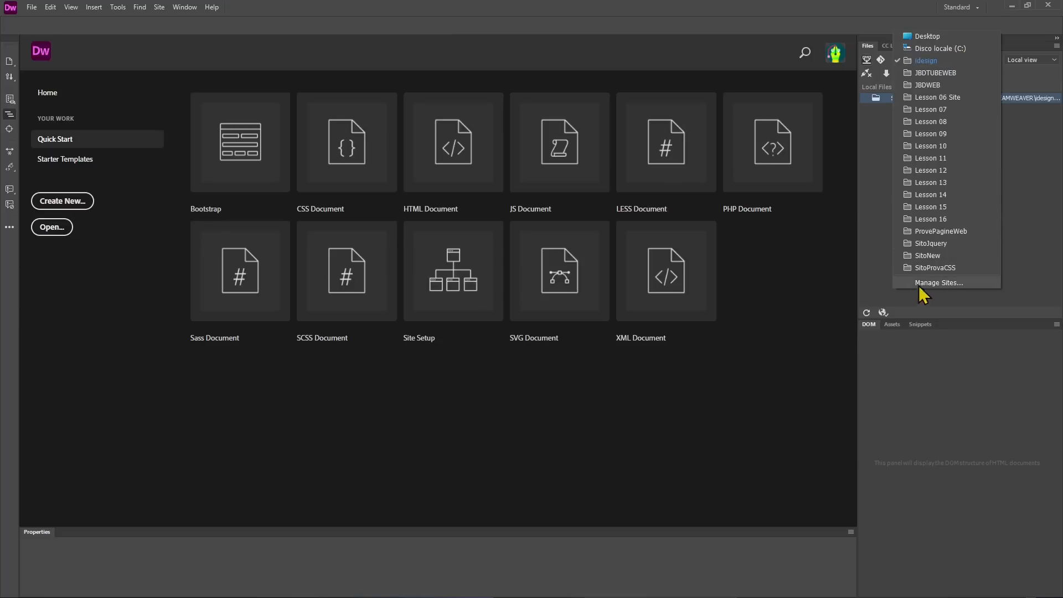
pyautogui.click(939, 283)
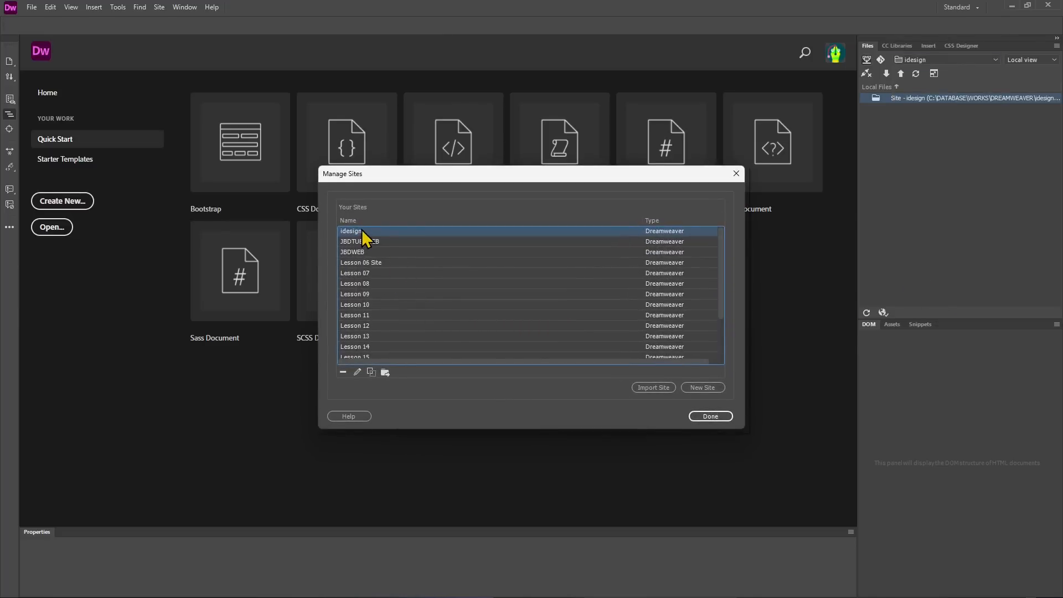
pyautogui.click(358, 372)
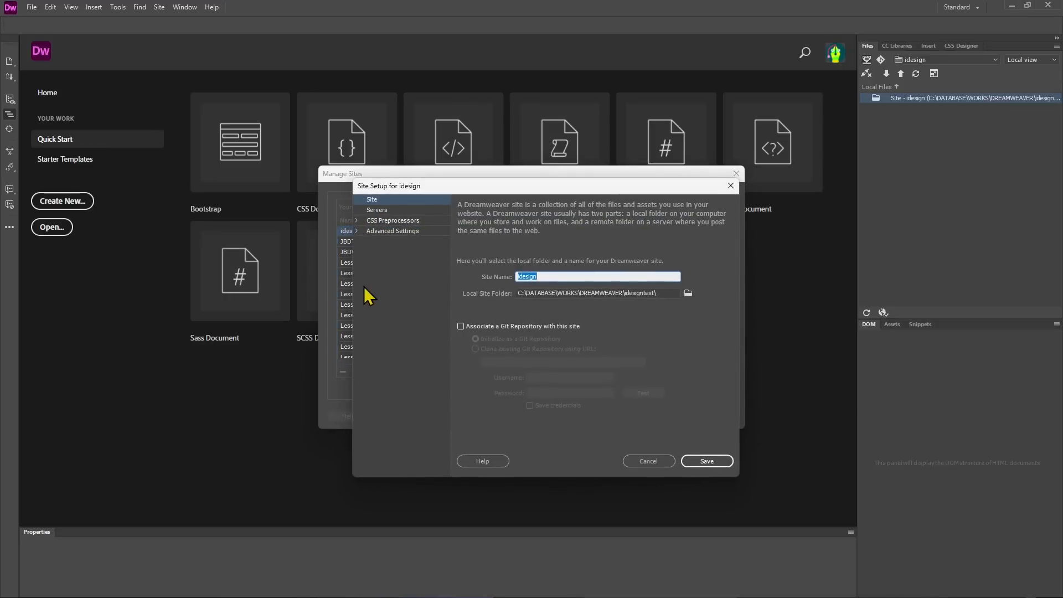
pyautogui.click(379, 210)
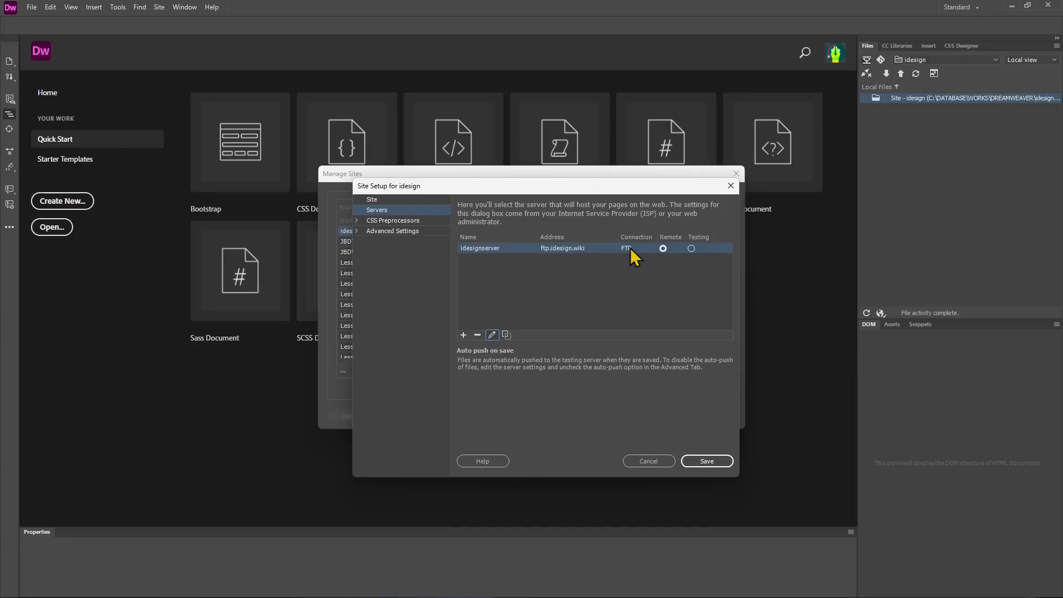
pyautogui.click(702, 464)
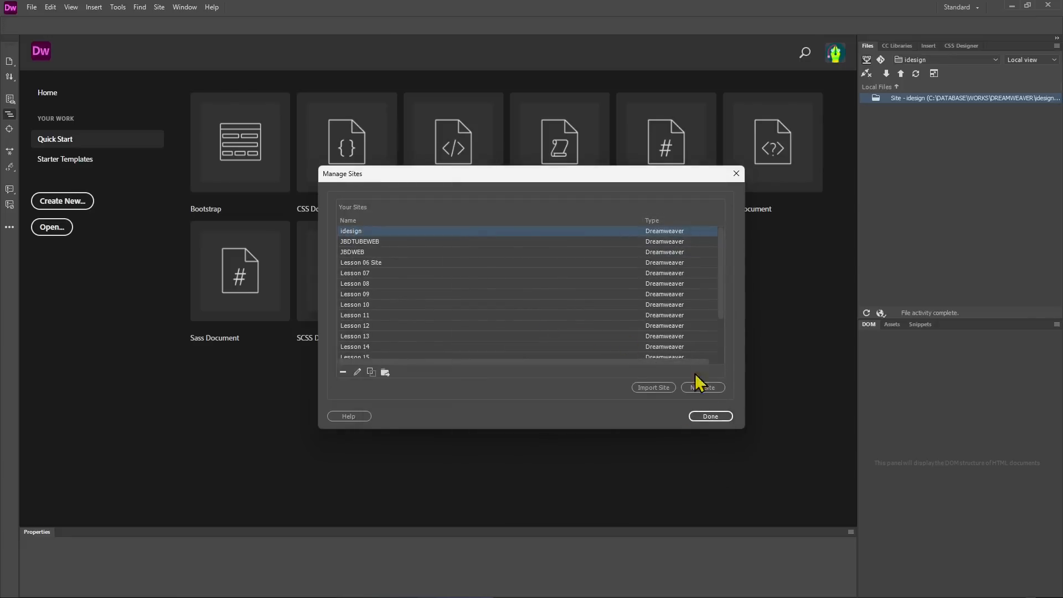
pyautogui.click(709, 417)
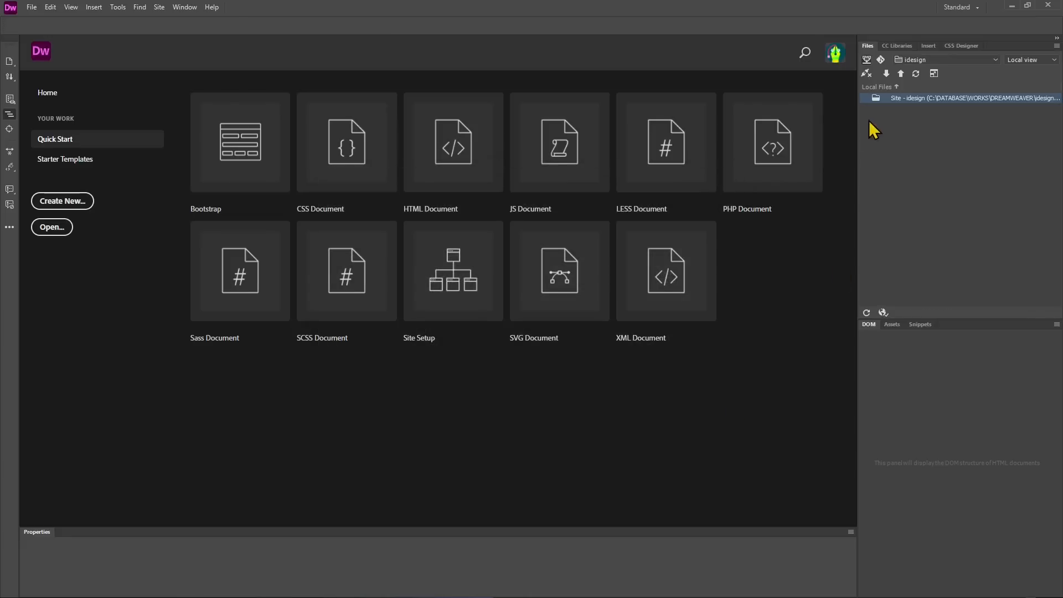
pyautogui.click(867, 76)
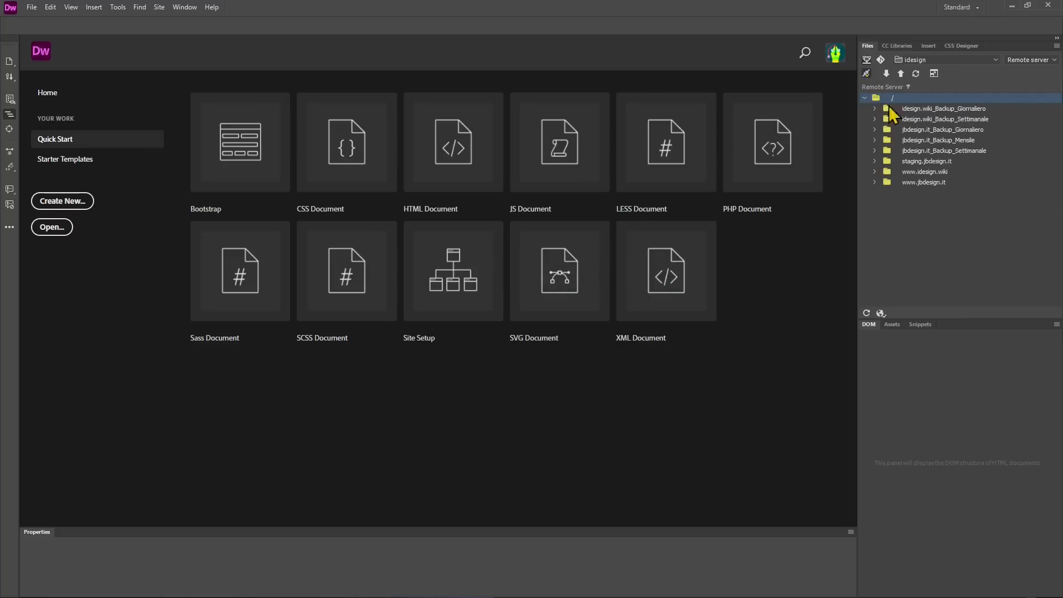
pyautogui.click(921, 165)
pyautogui.doubleClick(928, 174)
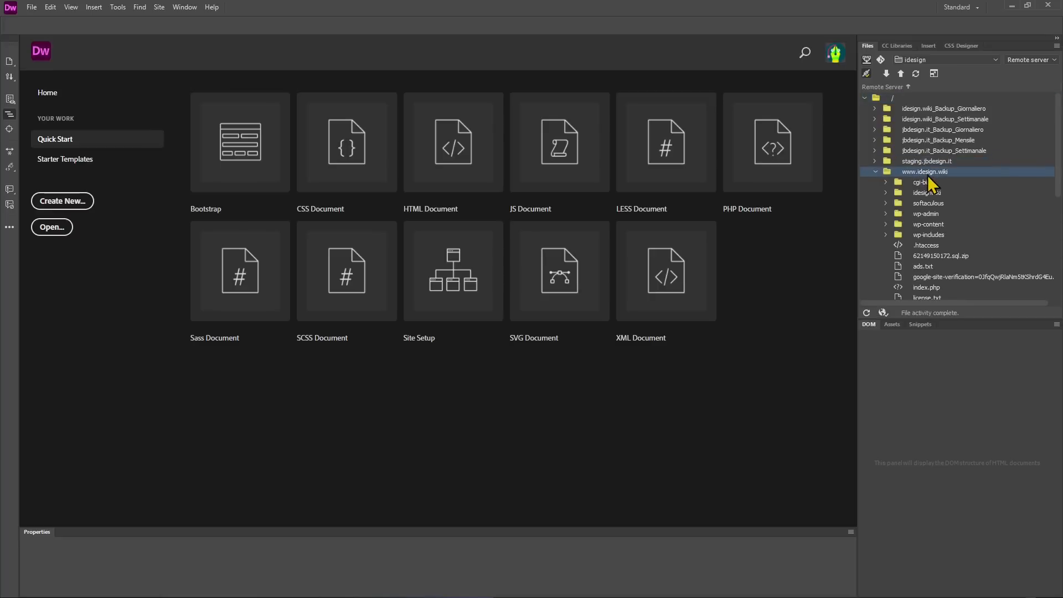
pyautogui.scroll(-2, 924, 222)
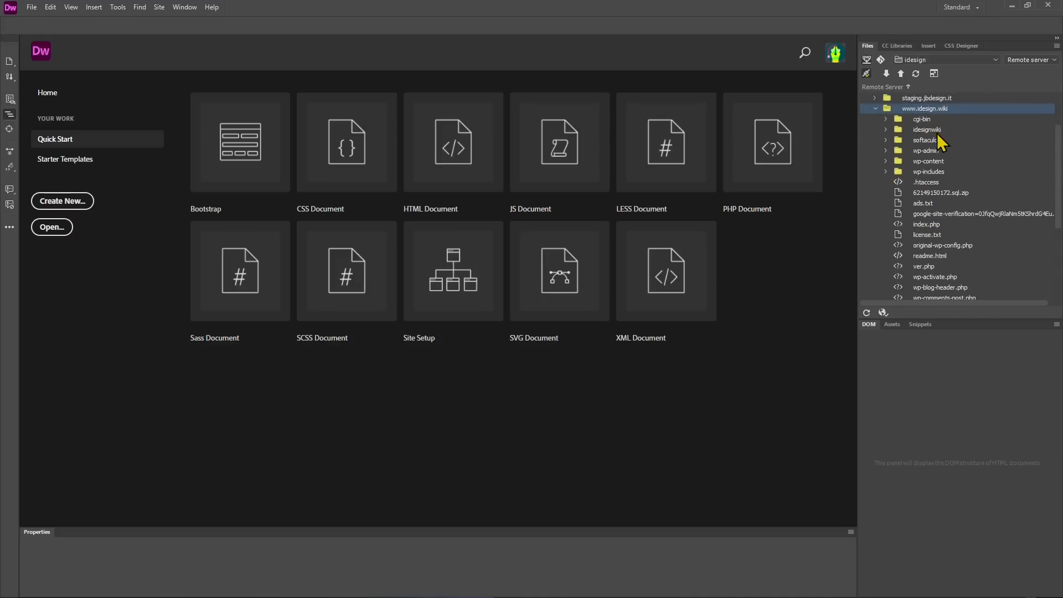
pyautogui.scroll(-4, 941, 261)
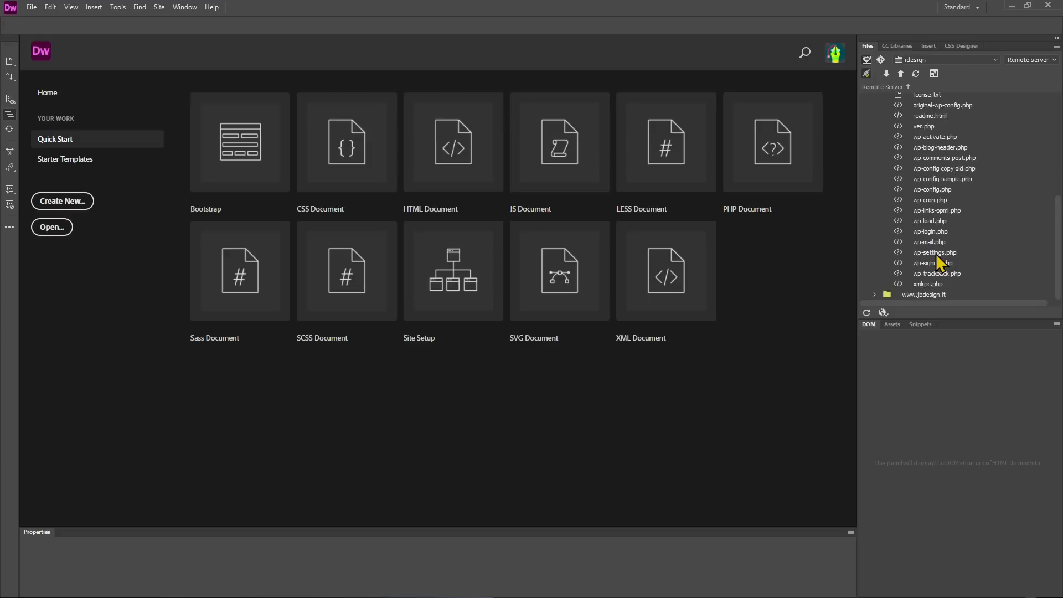
pyautogui.scroll(2, 936, 254)
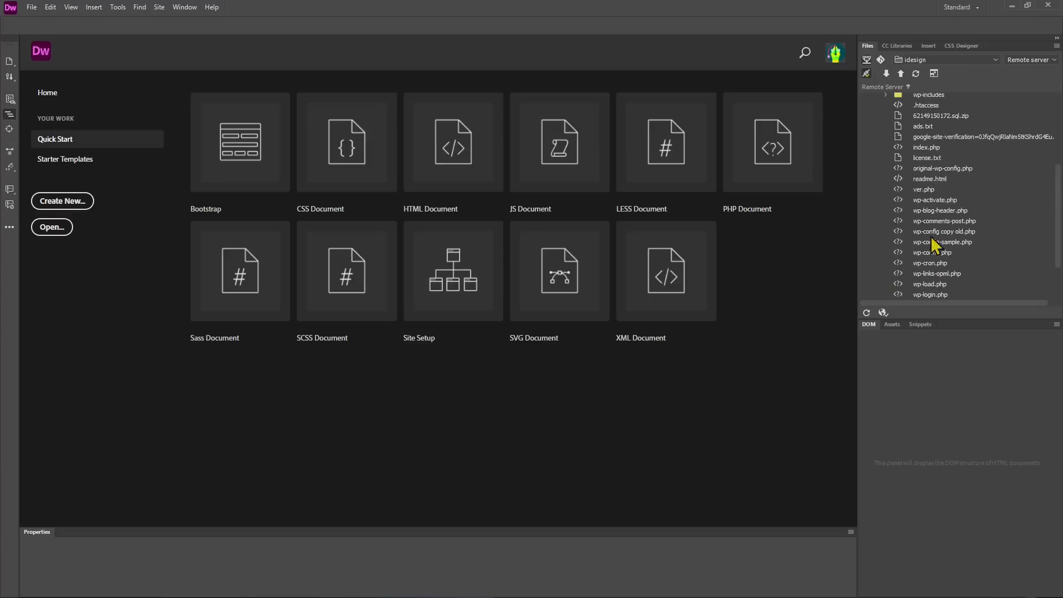
pyautogui.click(936, 148)
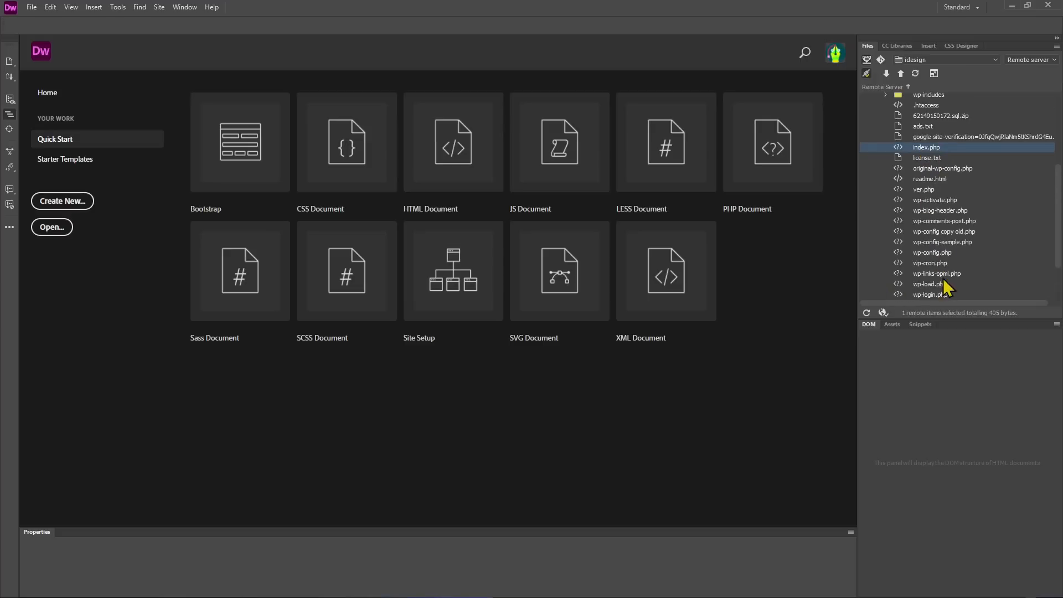
pyautogui.scroll(-1, 947, 287)
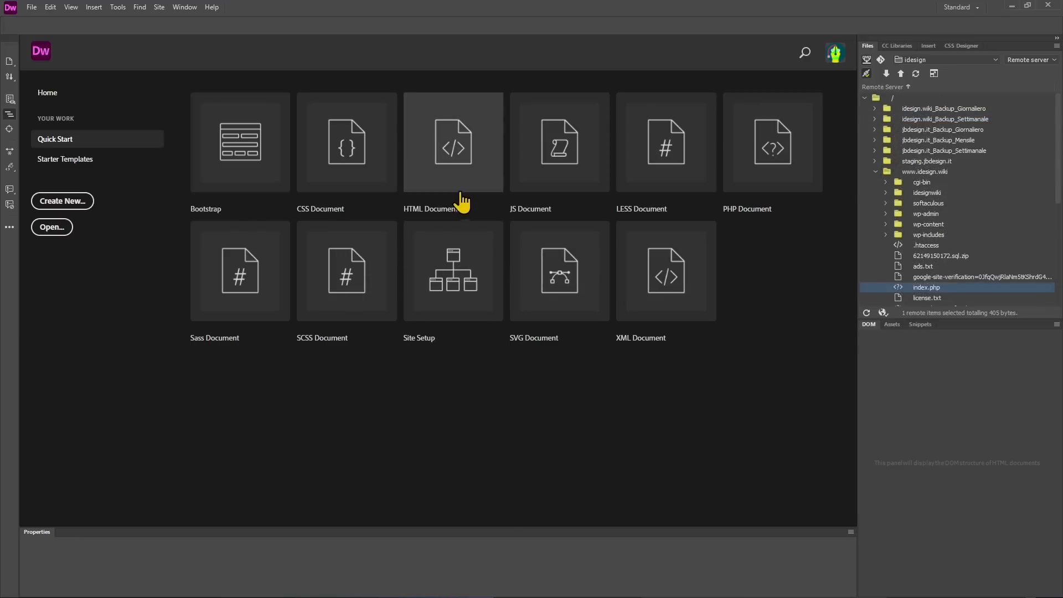
# - Create a new HTML document and enter the text "HTML EXAMPLE" in its body
pyautogui.click(461, 202)
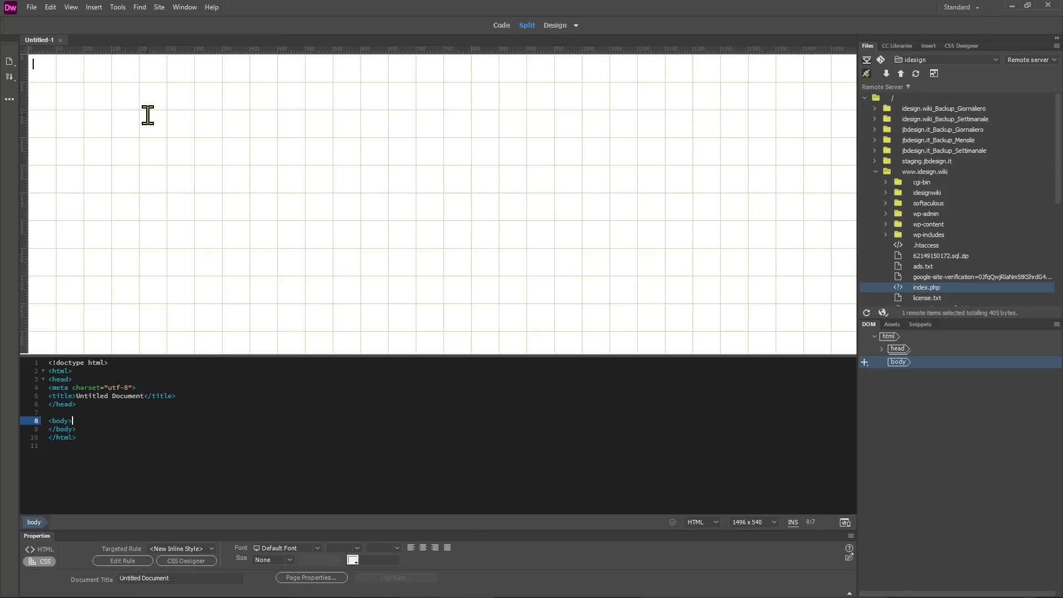
pyautogui.write('HTML EXAMPLE')
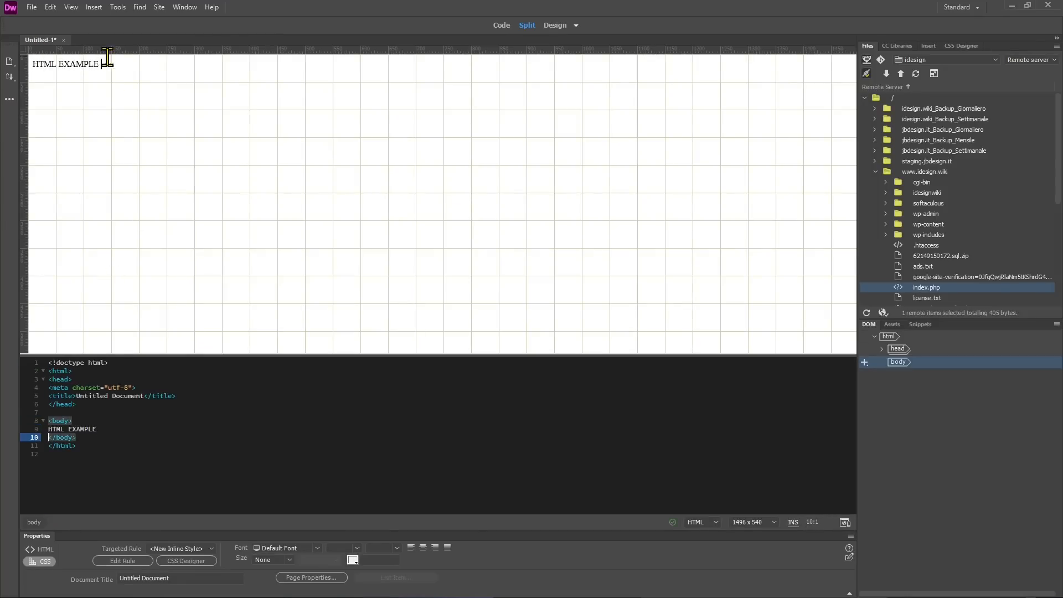
pyautogui.moveTo(111, 64); pyautogui.dragTo(29, 64)
pyautogui.click(31, 7)
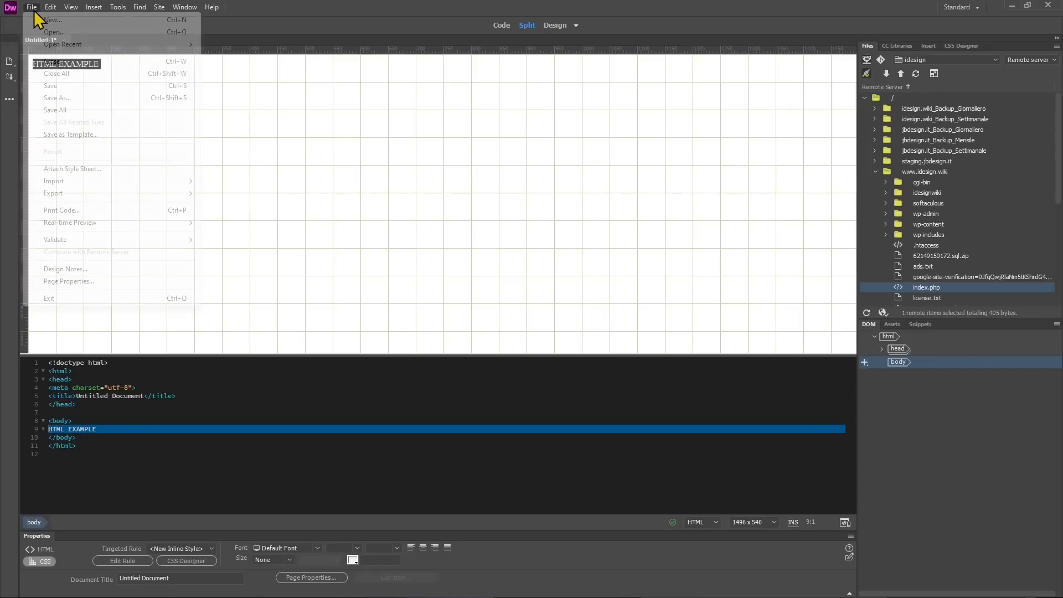
pyautogui.click(61, 98)
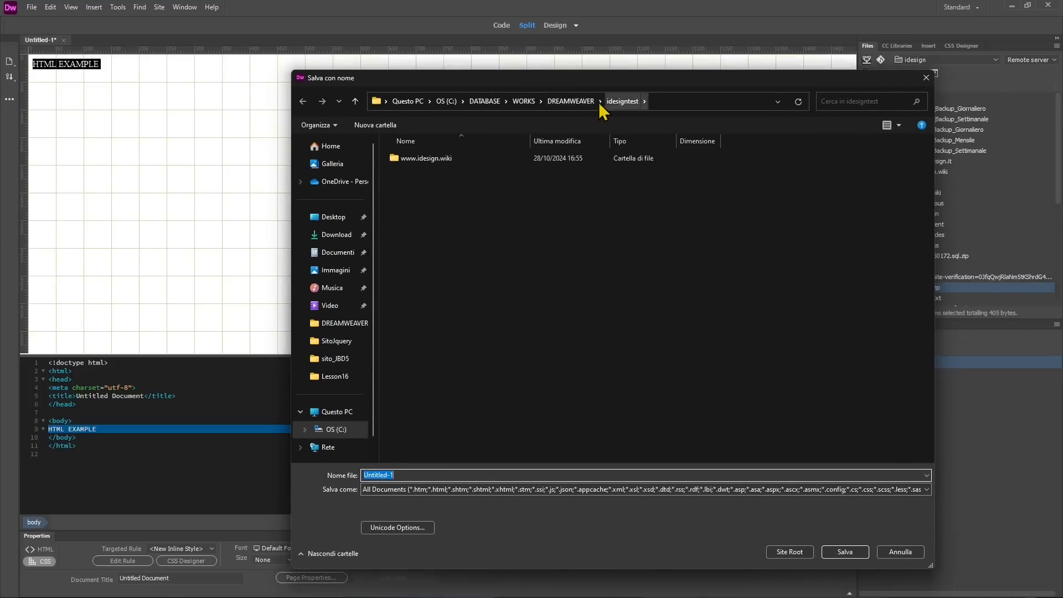
pyautogui.click(427, 159)
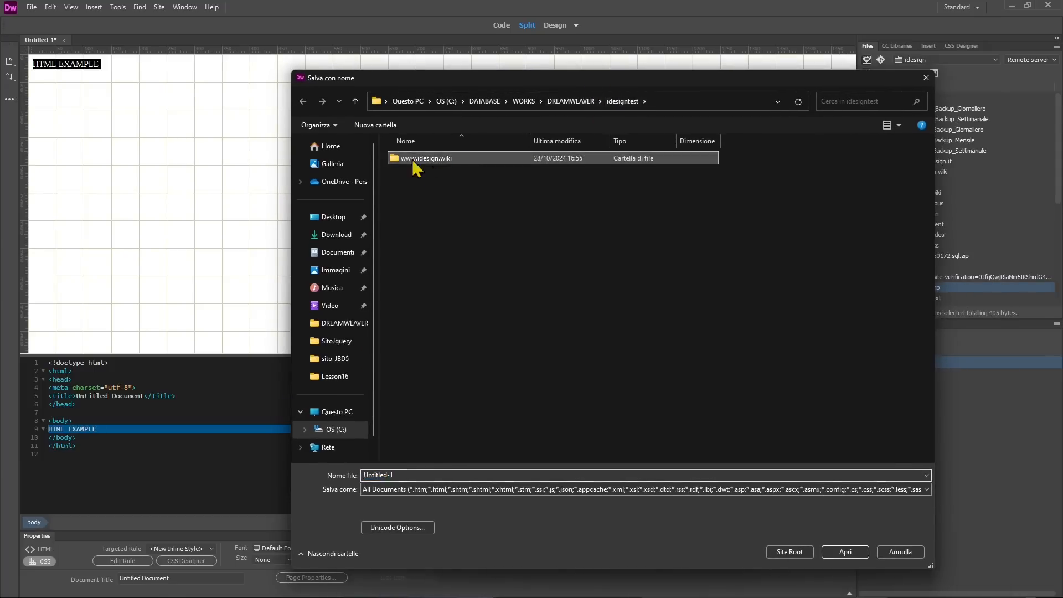
pyautogui.doubleClick(449, 162)
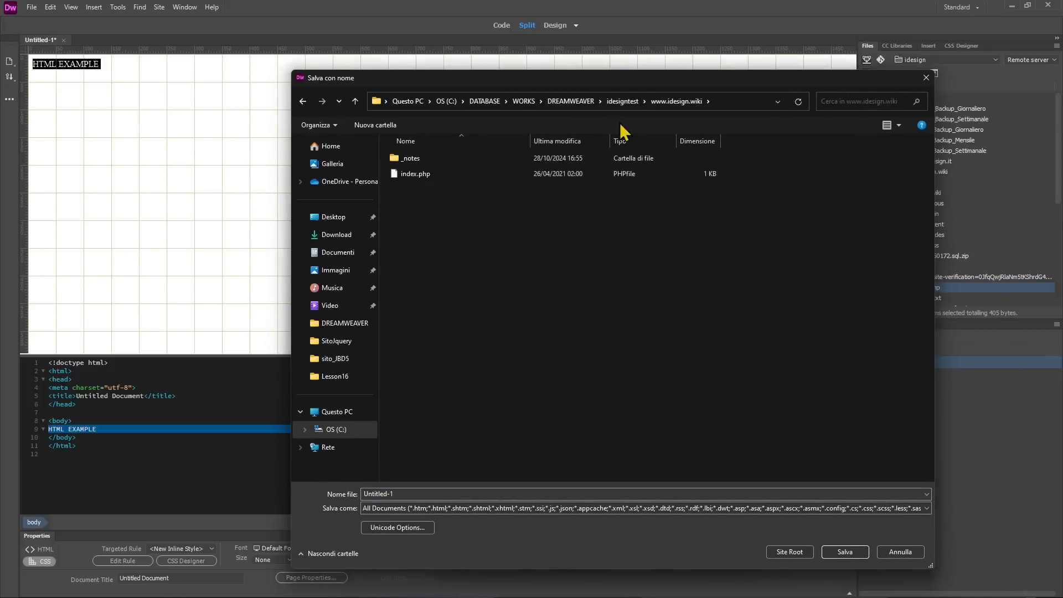
pyautogui.click(418, 175)
pyautogui.press('Delete')
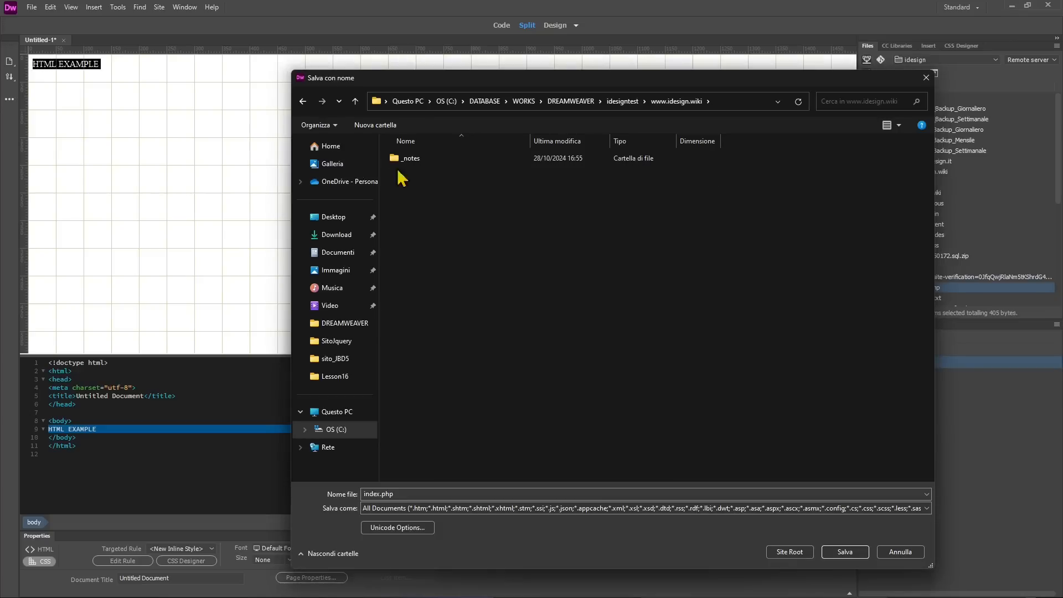
pyautogui.moveTo(403, 494); pyautogui.dragTo(349, 501)
pyautogui.write('TESTINDEX.HTML')
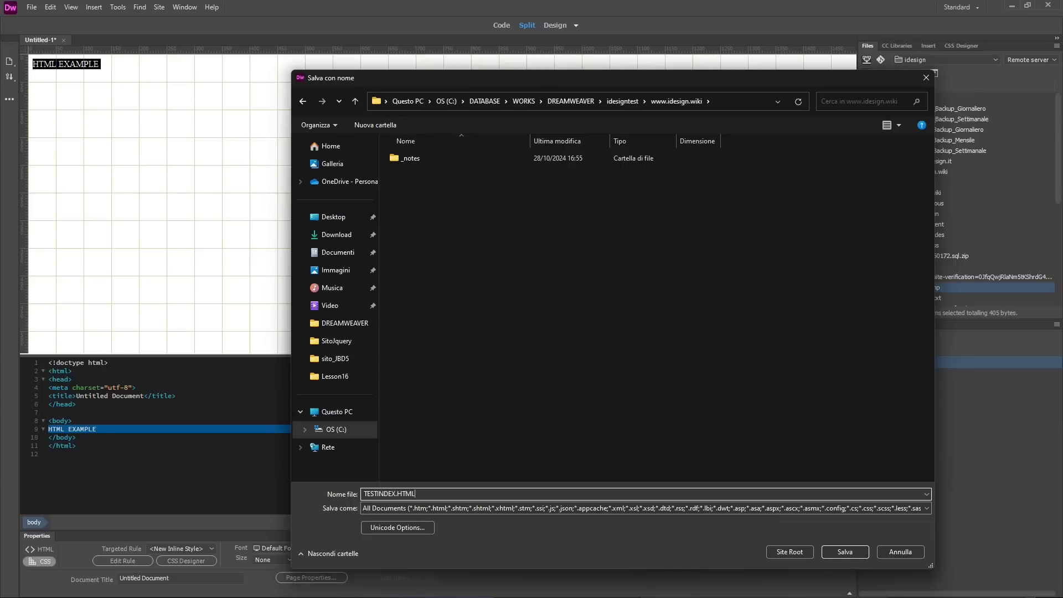
pyautogui.moveTo(452, 494); pyautogui.dragTo(313, 487)
pyautogui.write('tex')
pyautogui.click(845, 551)
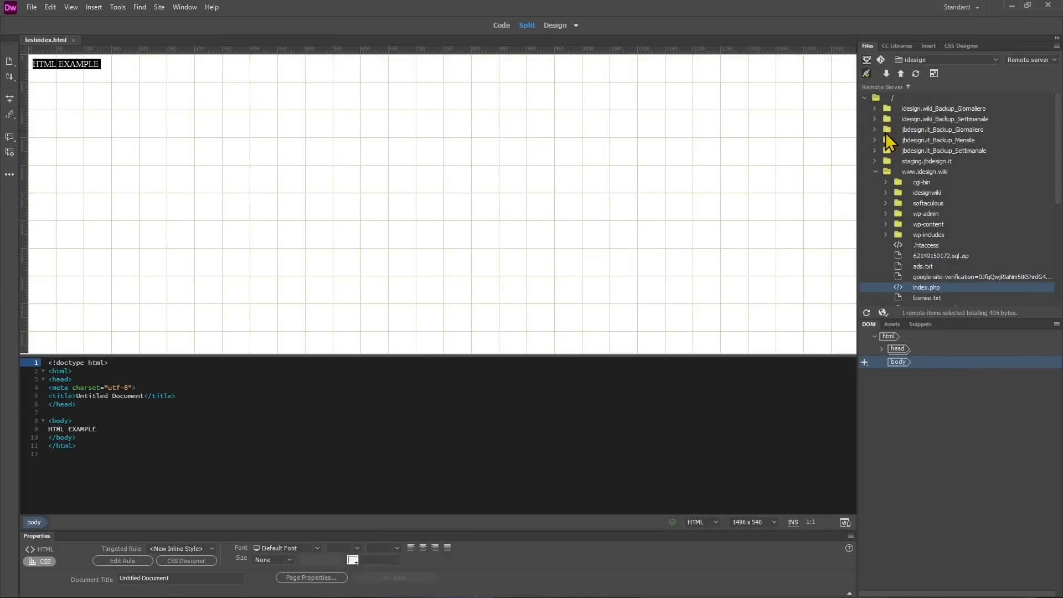
pyautogui.click(102, 133)
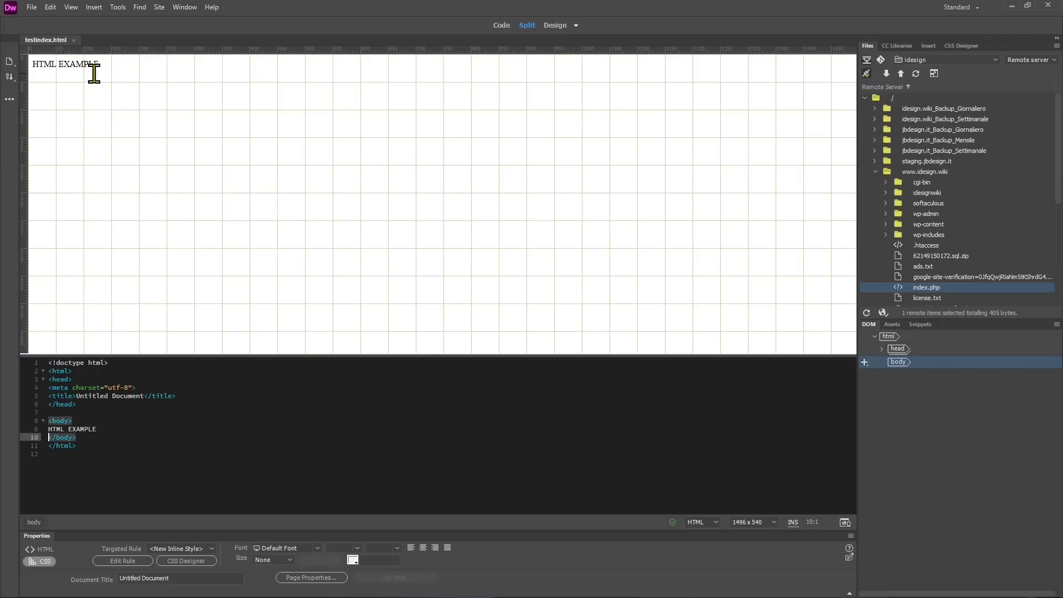
pyautogui.click(935, 73)
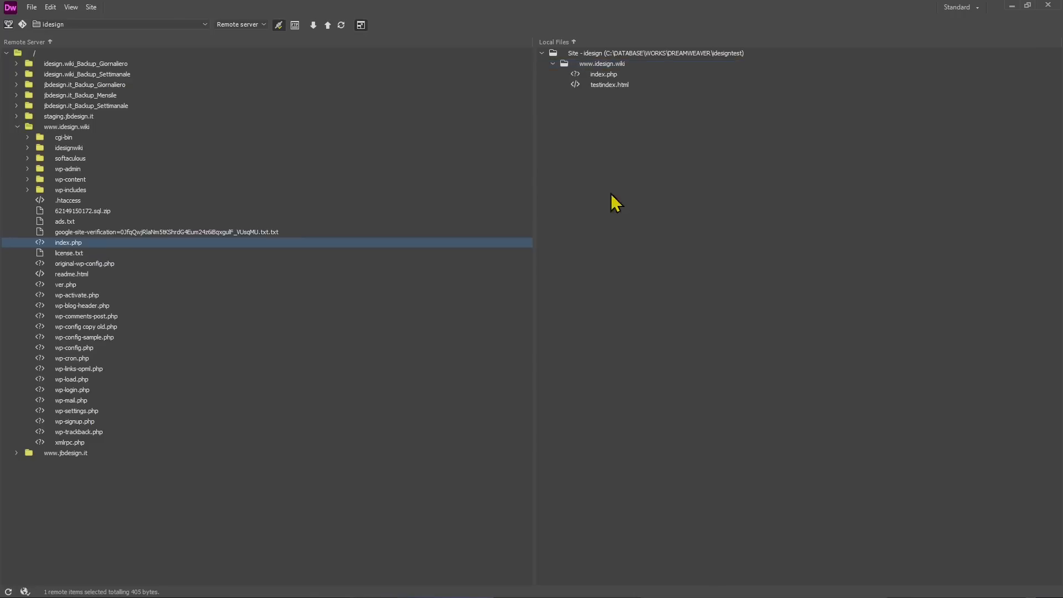
pyautogui.click(587, 67)
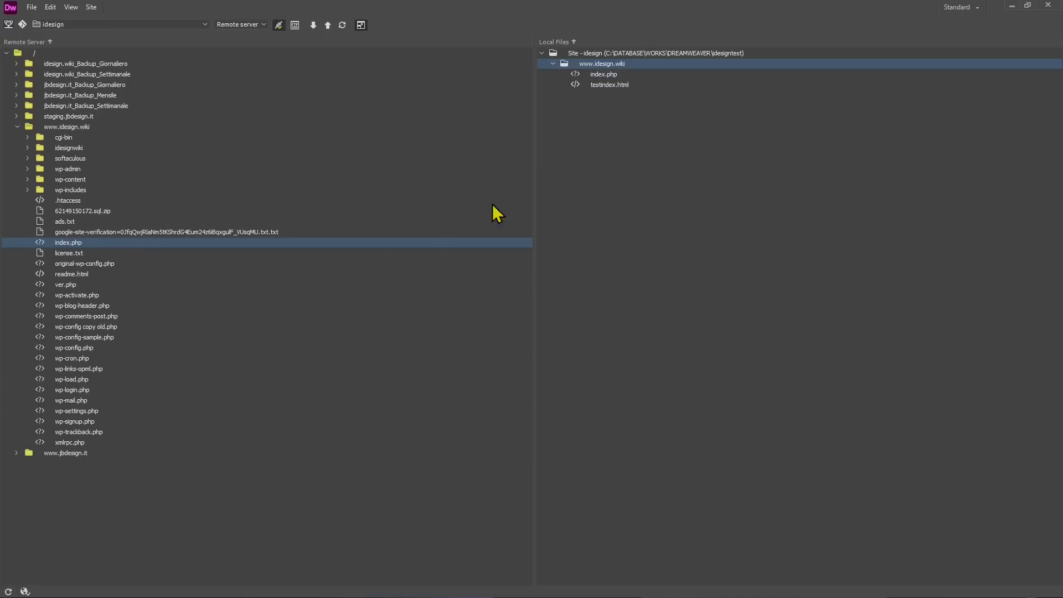
pyautogui.click(601, 84)
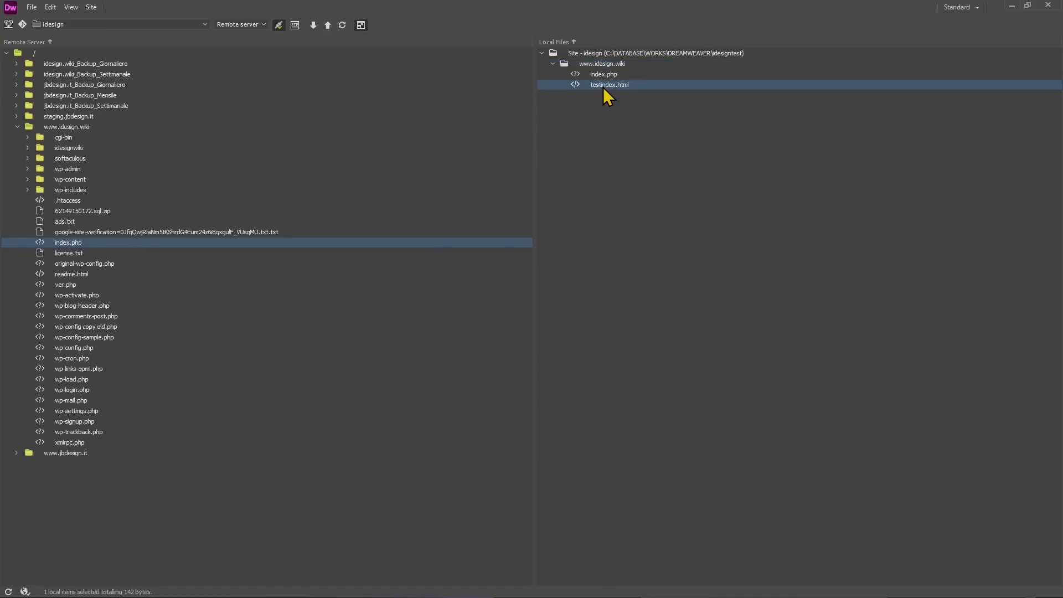
pyautogui.rightClick(604, 88)
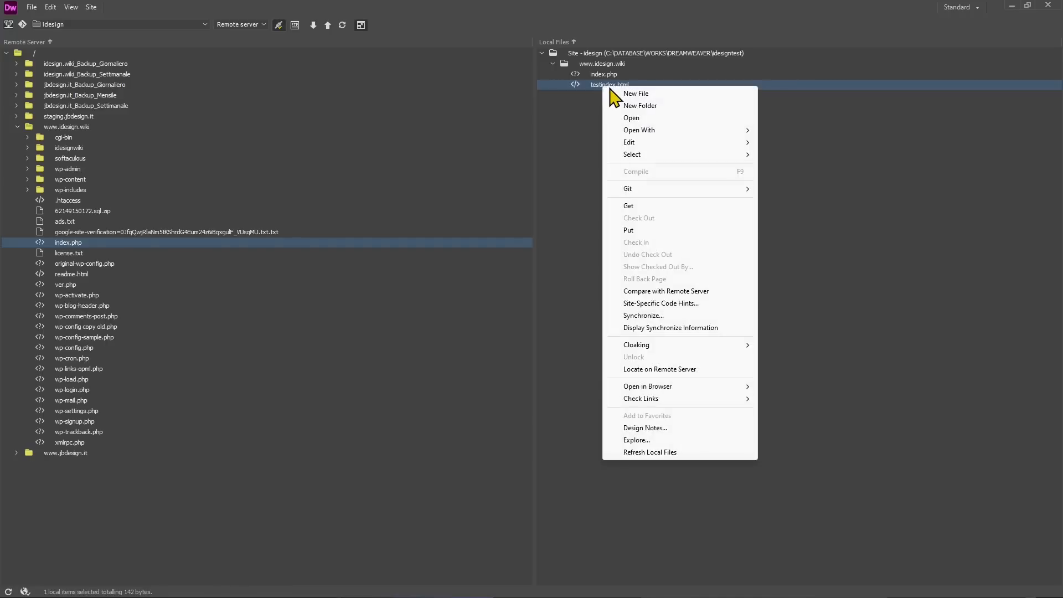
pyautogui.click(636, 231)
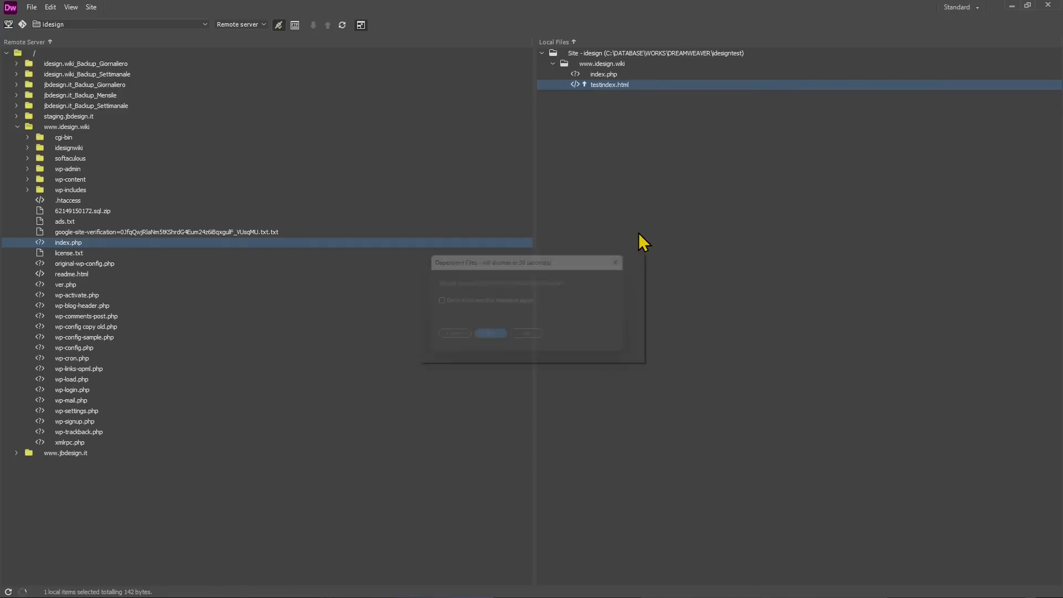
pyautogui.click(529, 340)
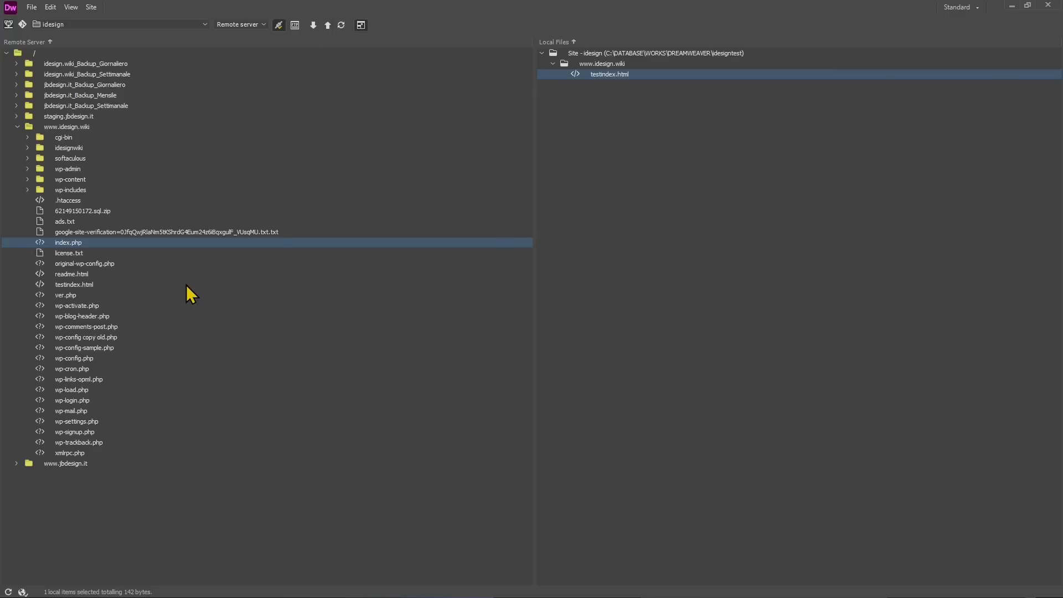
# - Run a synchronization preview of the entire 'idesign' site with the remote server, using Get and Put newer files
pyautogui.click(74, 255)
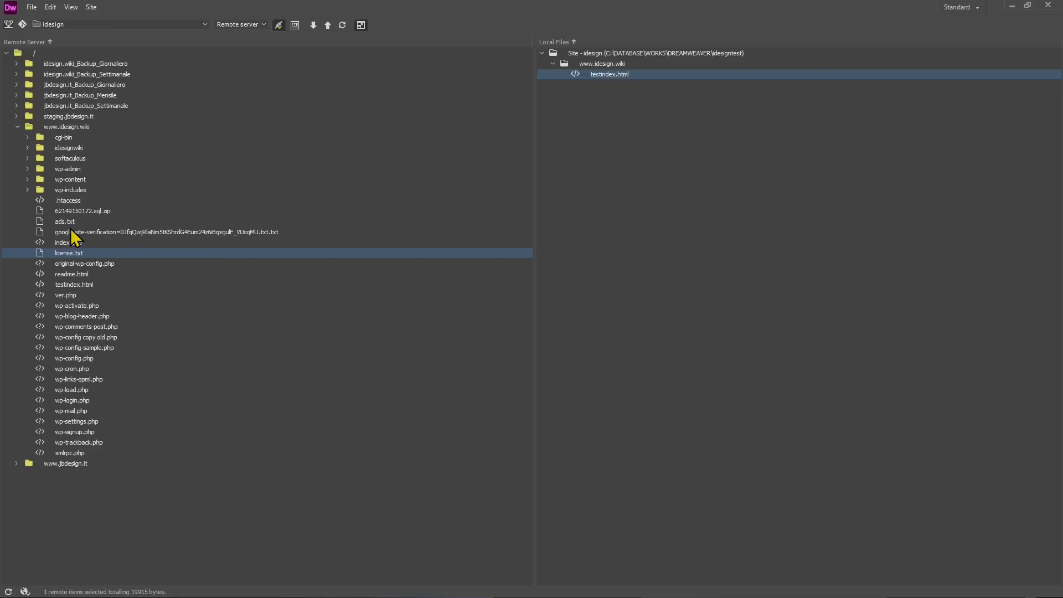
pyautogui.click(76, 295)
pyautogui.click(63, 369)
pyautogui.click(342, 25)
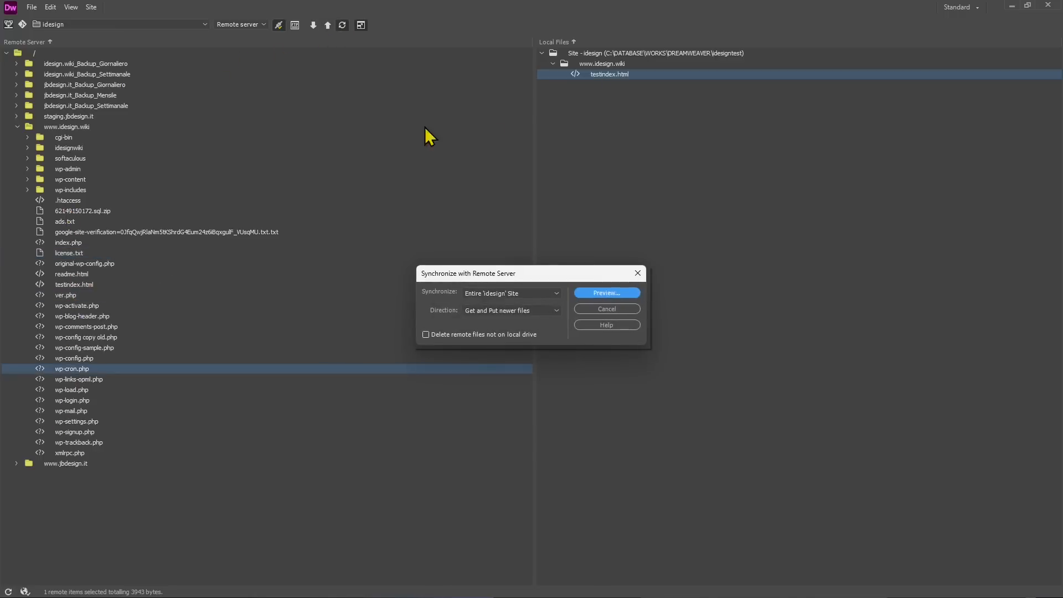
pyautogui.click(609, 294)
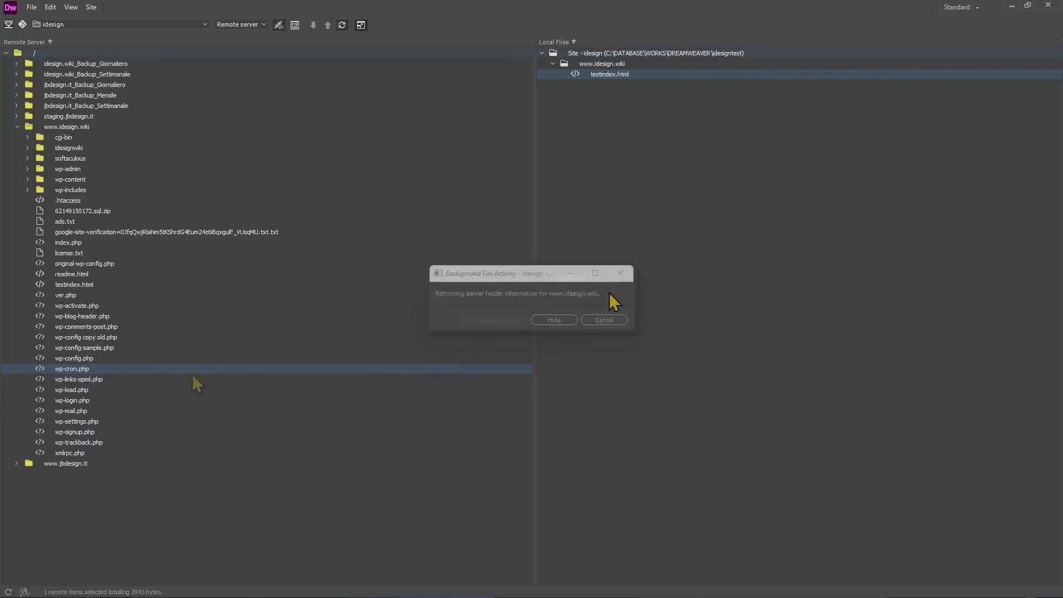
pyautogui.click(69, 244)
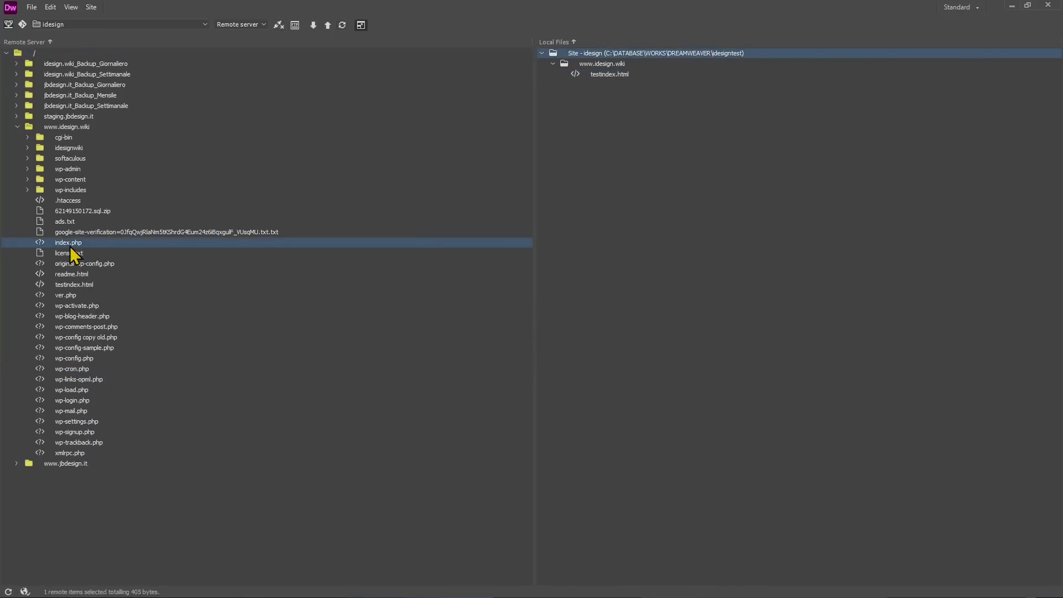
pyautogui.click(67, 286)
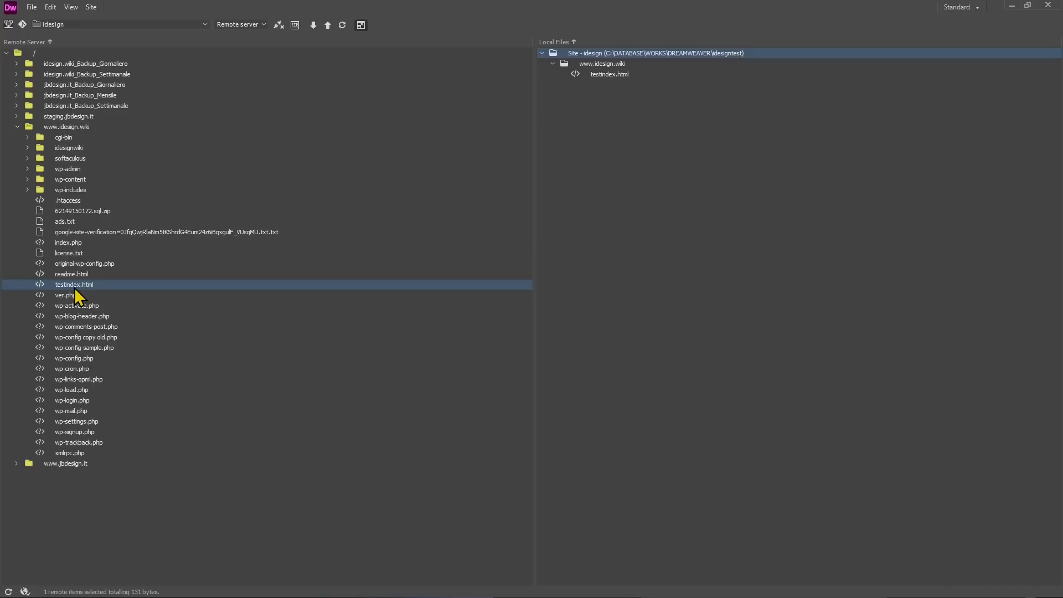
pyautogui.click(596, 74)
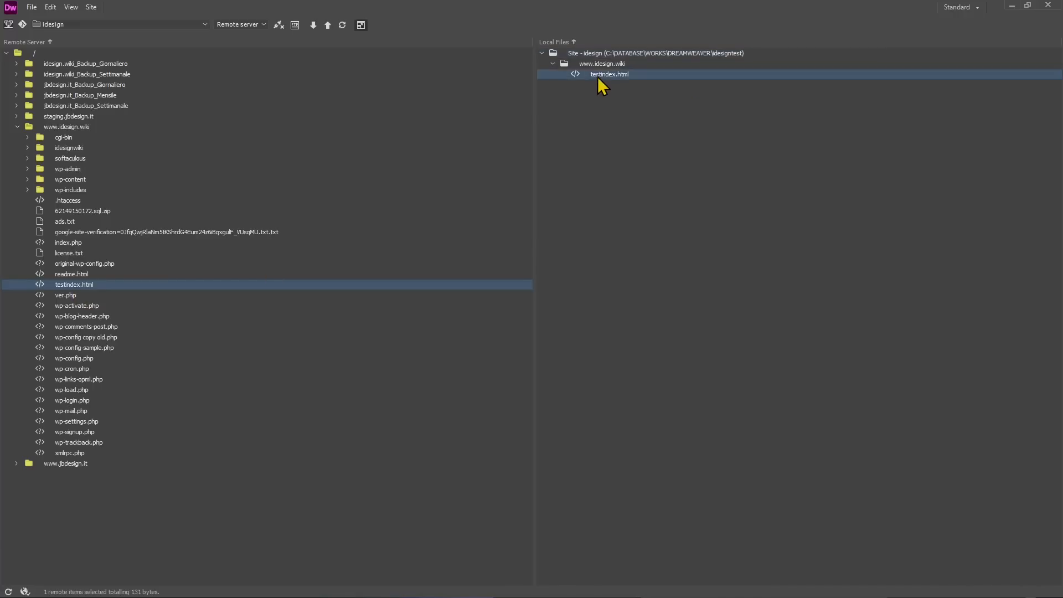
pyautogui.rightClick(596, 74)
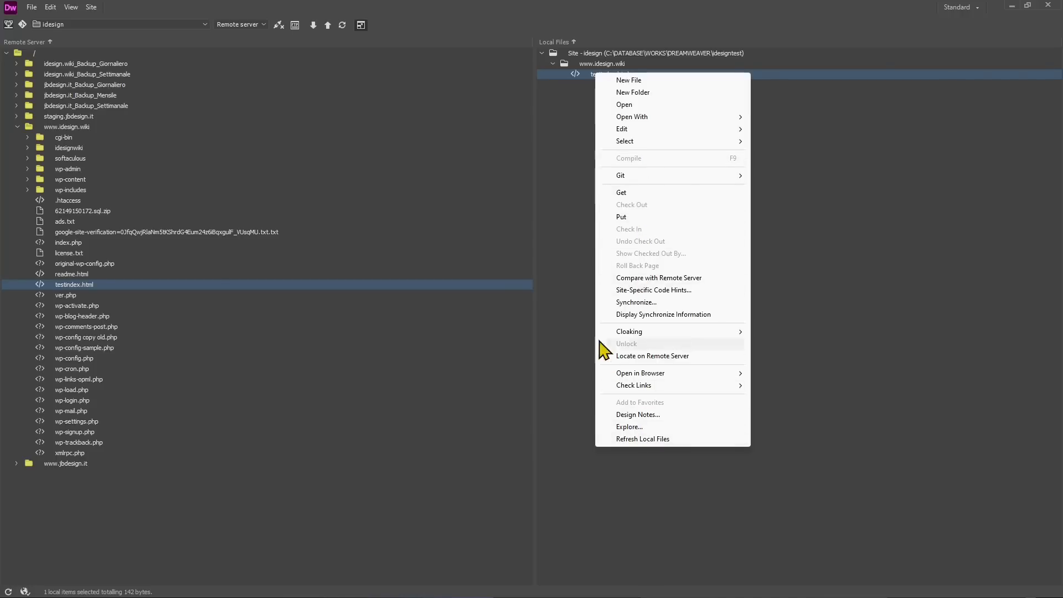
pyautogui.click(573, 252)
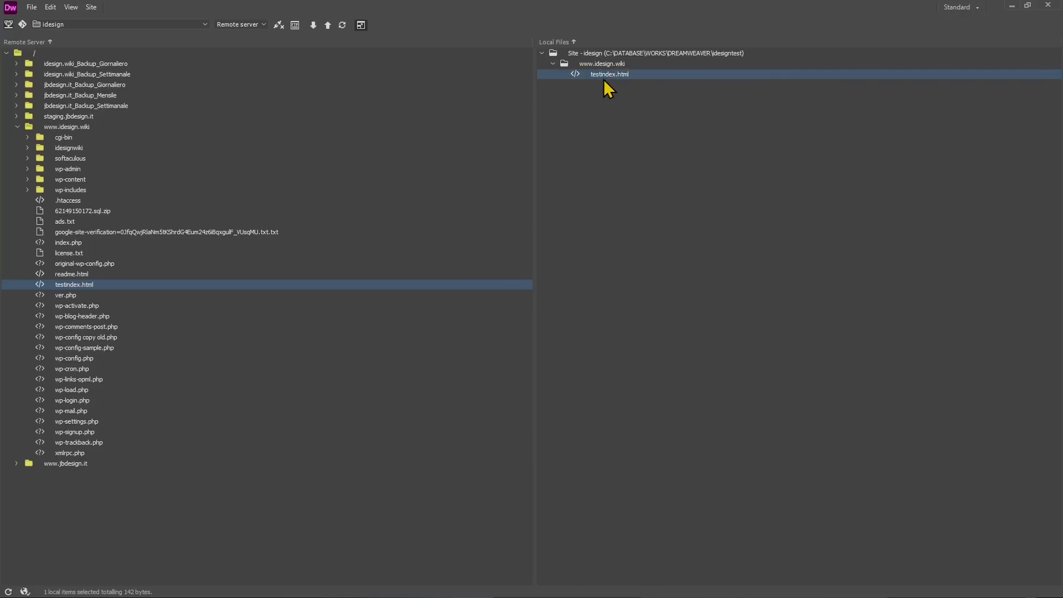
pyautogui.click(604, 79)
pyautogui.click(616, 125)
pyautogui.click(597, 75)
pyautogui.click(596, 75)
pyautogui.press('Delete')
pyautogui.press('Return')
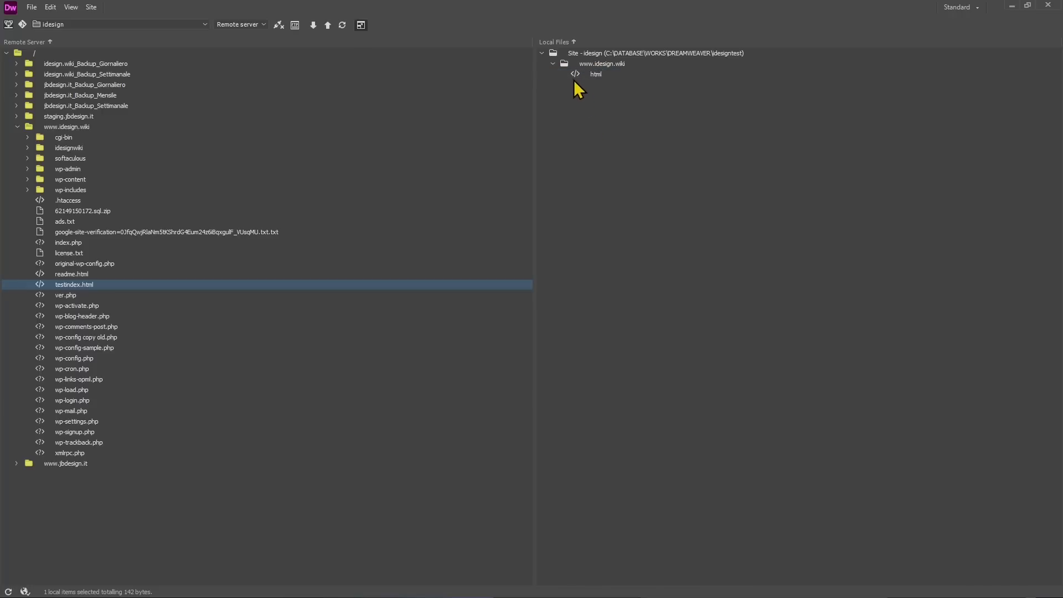
pyautogui.click(573, 74)
pyautogui.press('Delete')
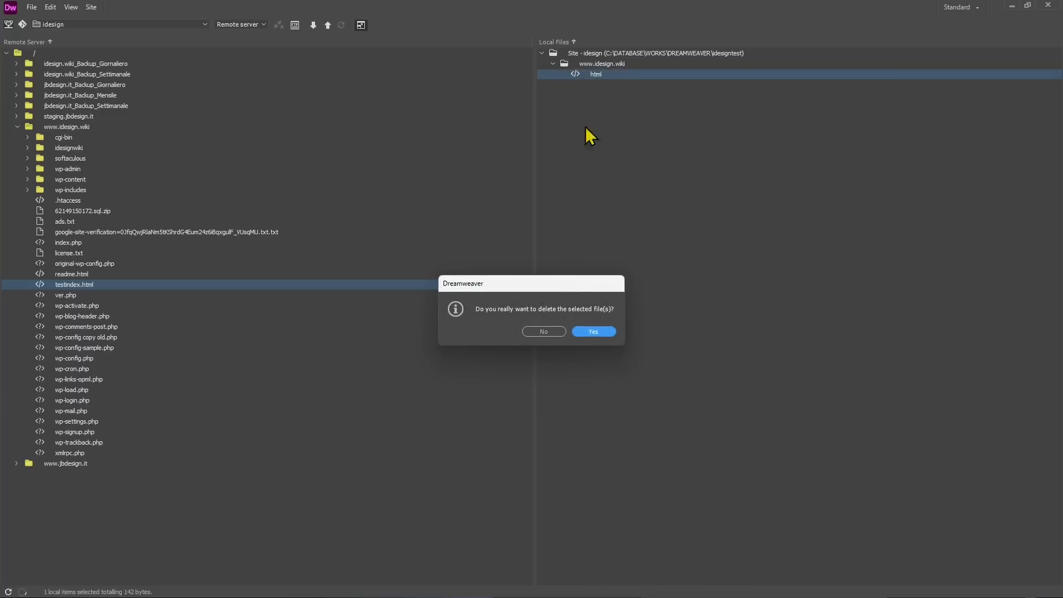
pyautogui.click(588, 331)
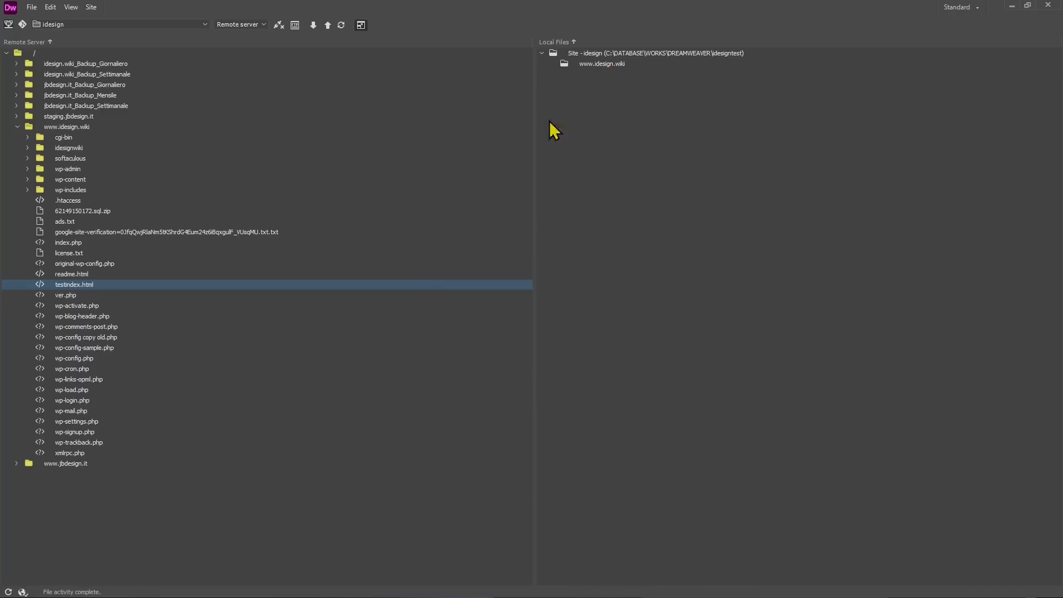
pyautogui.click(72, 285)
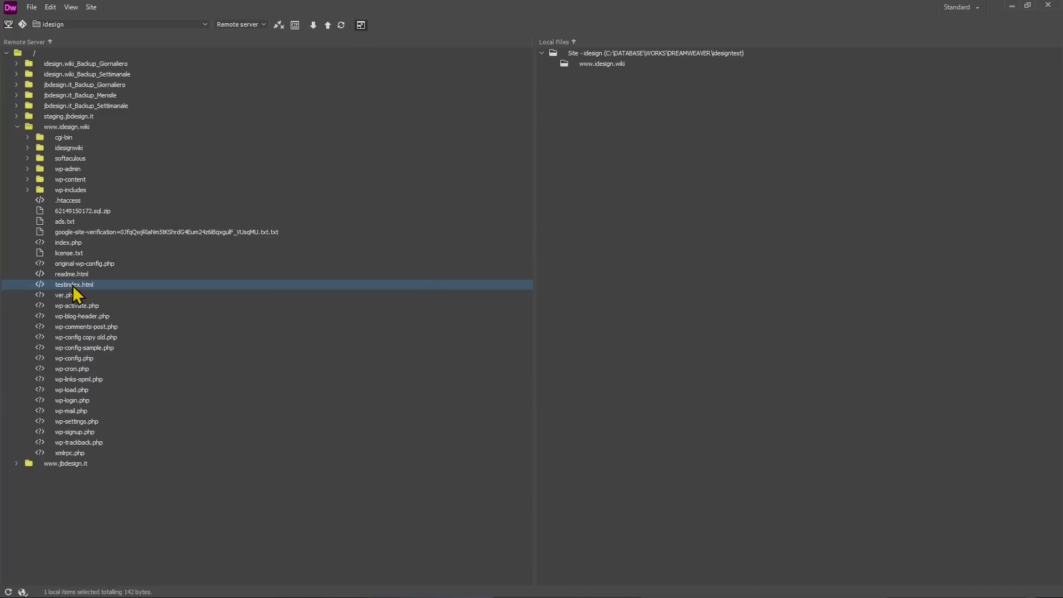
pyautogui.click(317, 27)
pyautogui.click(279, 25)
pyautogui.click(311, 27)
pyautogui.click(91, 369)
pyautogui.click(138, 285)
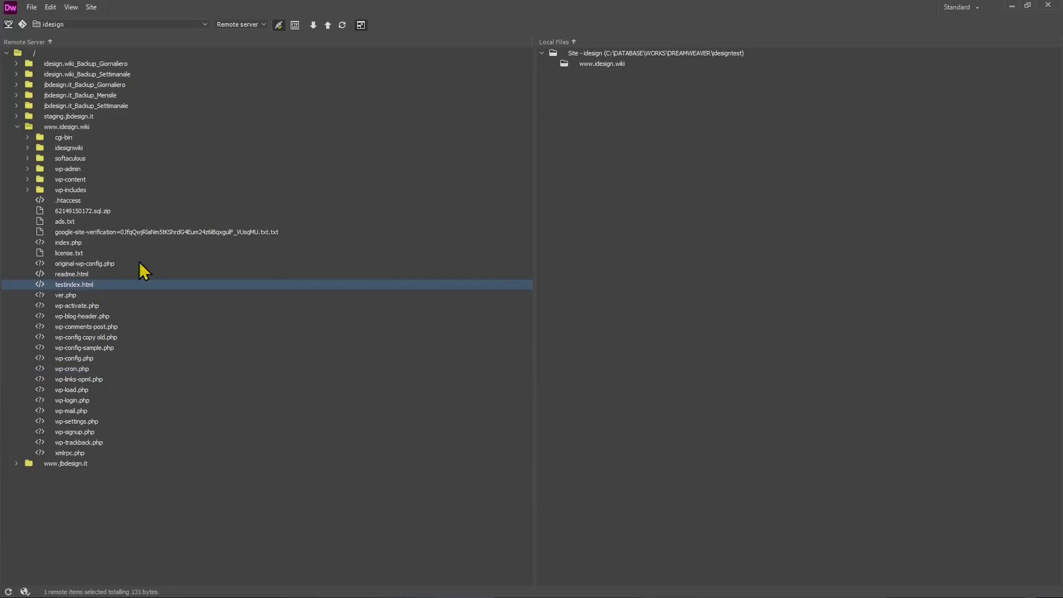
pyautogui.click(314, 26)
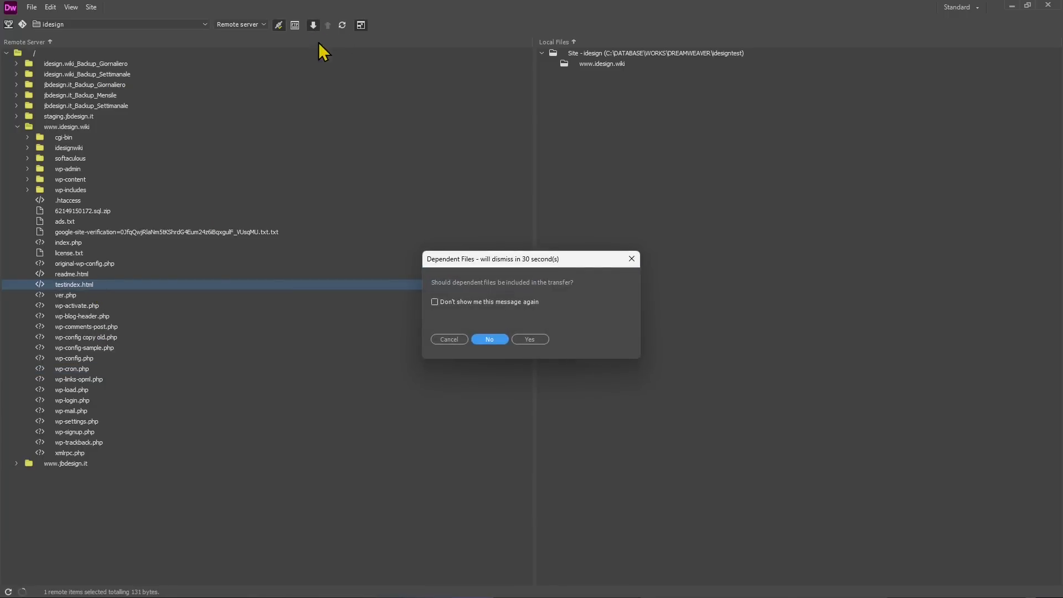
pyautogui.click(530, 340)
pyautogui.click(597, 75)
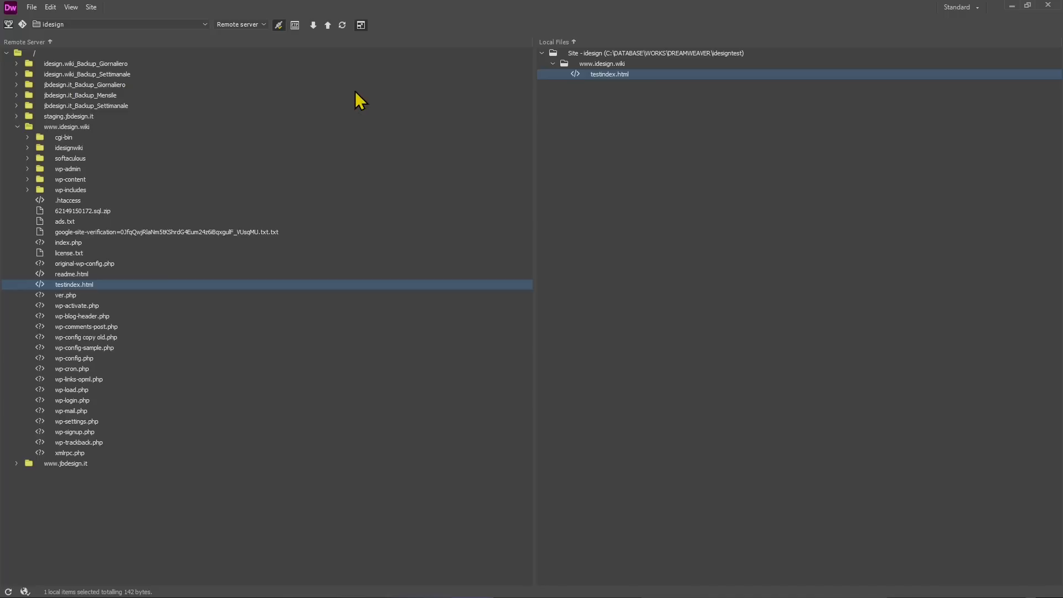
pyautogui.click(65, 138)
pyautogui.keyDown('shift'); pyautogui.click(76, 455); pyautogui.keyUp('shift')
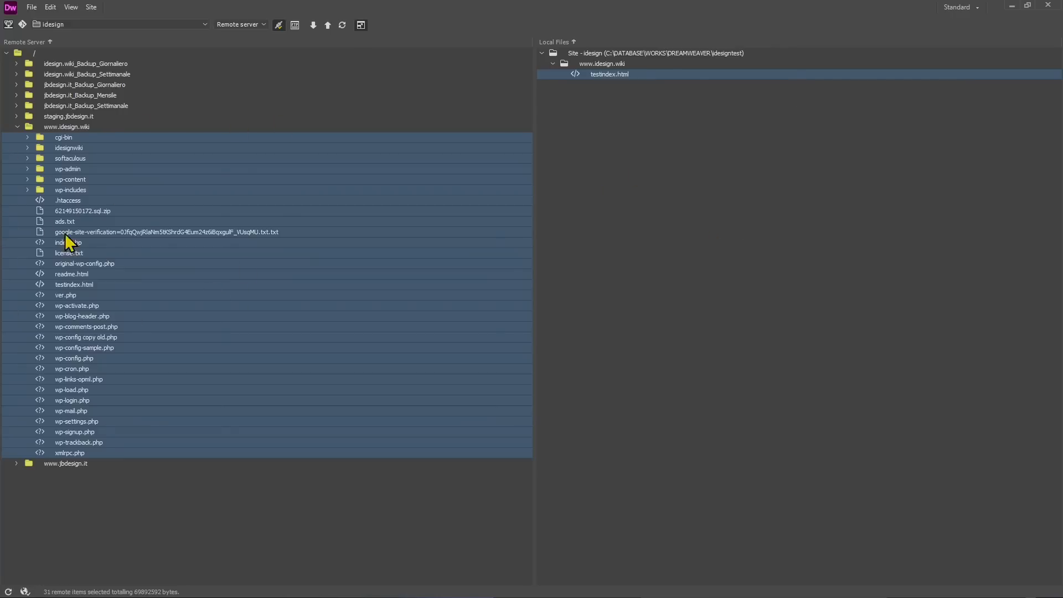
pyautogui.click(361, 25)
pyautogui.click(221, 127)
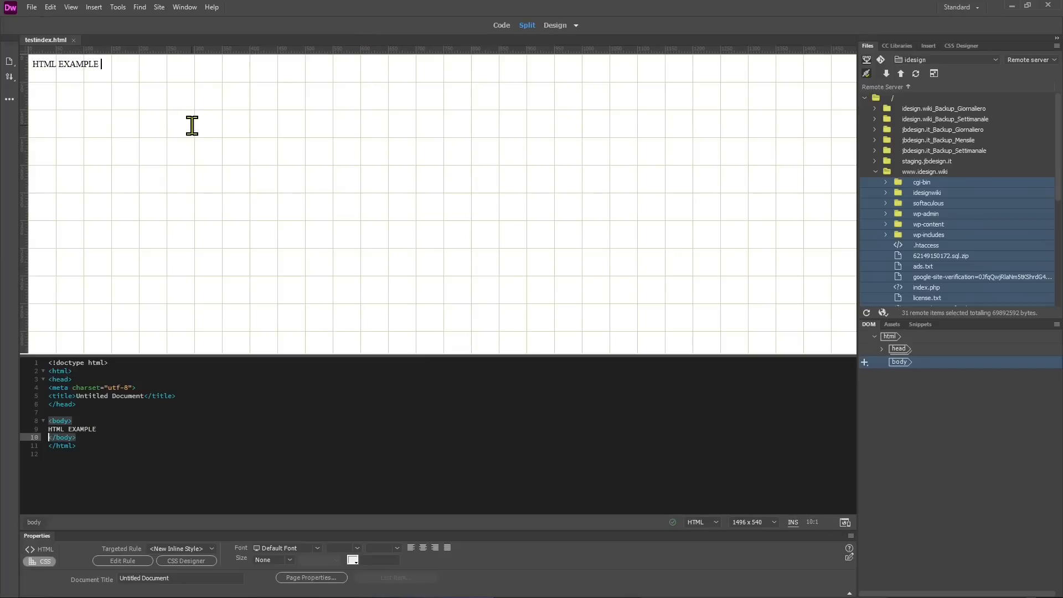